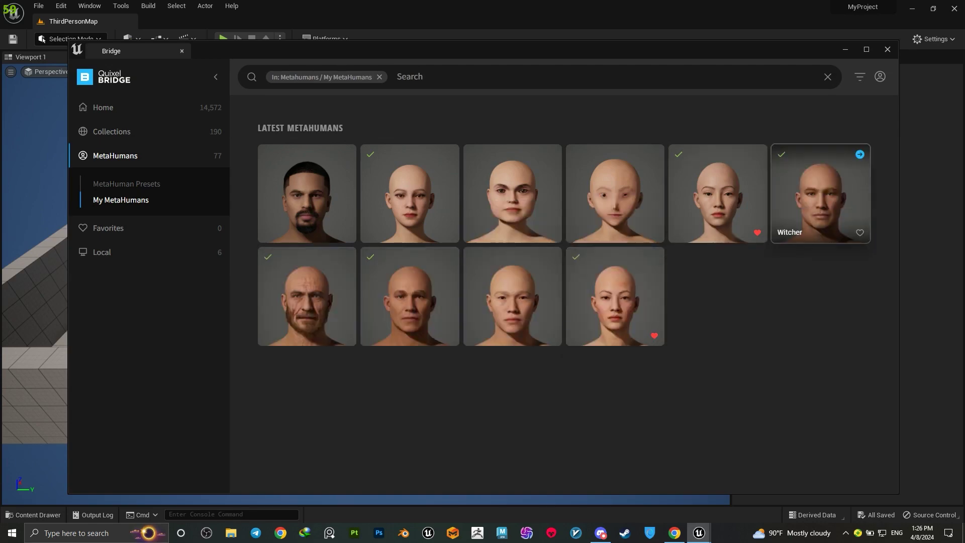
Step: Select the Witcher character among the latest MetaHumans in My MetaHumans
{"action": "left_click", "coordinate": [820, 194]}
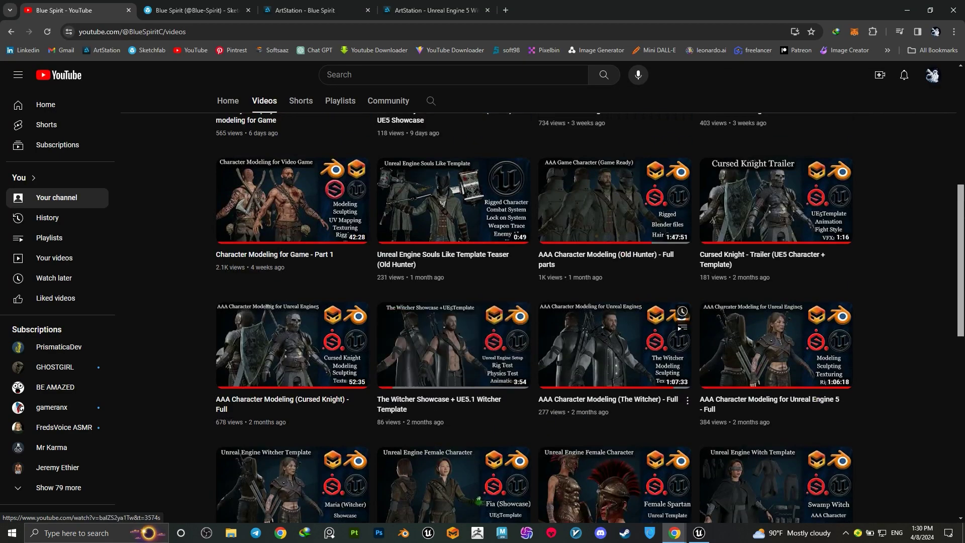
Step: Browse the Blue Spirit YouTube videos, ArtStation store products and Sketchfab character models in the web browser
{"action": "scroll", "coordinate": [614, 347], "scroll_direction": "up", "scroll_amount": 5}
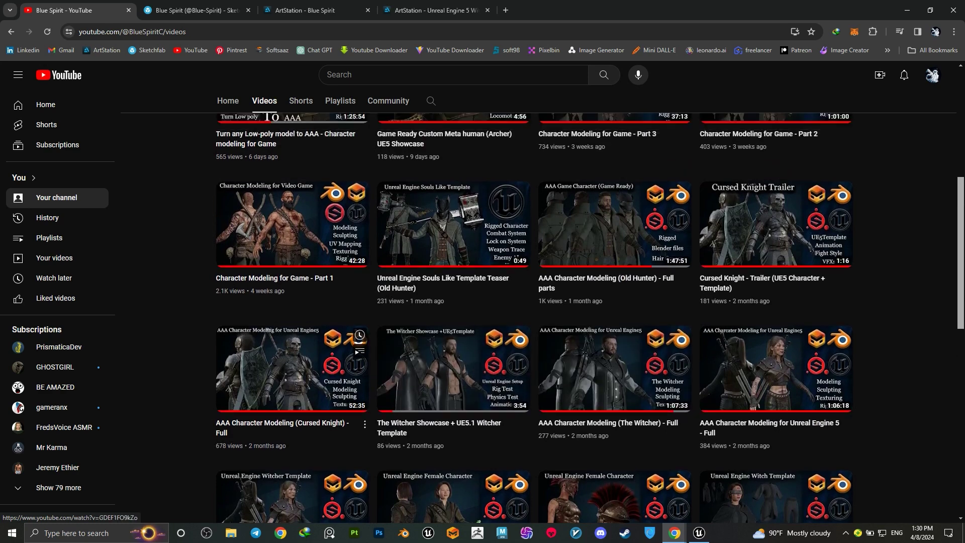
{"action": "left_click", "coordinate": [317, 10]}
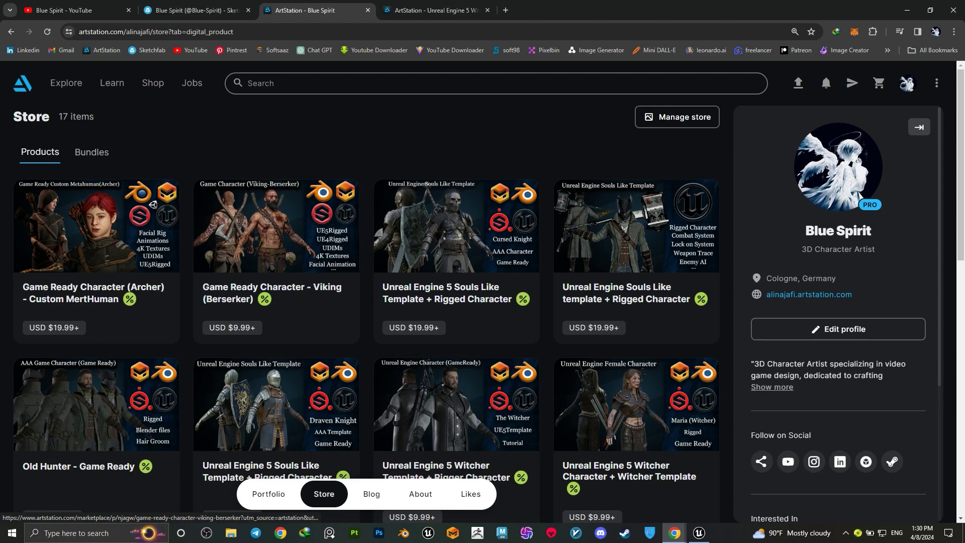
{"action": "left_click", "coordinate": [197, 10]}
{"action": "scroll", "coordinate": [342, 251], "scroll_direction": "down", "scroll_amount": 3}
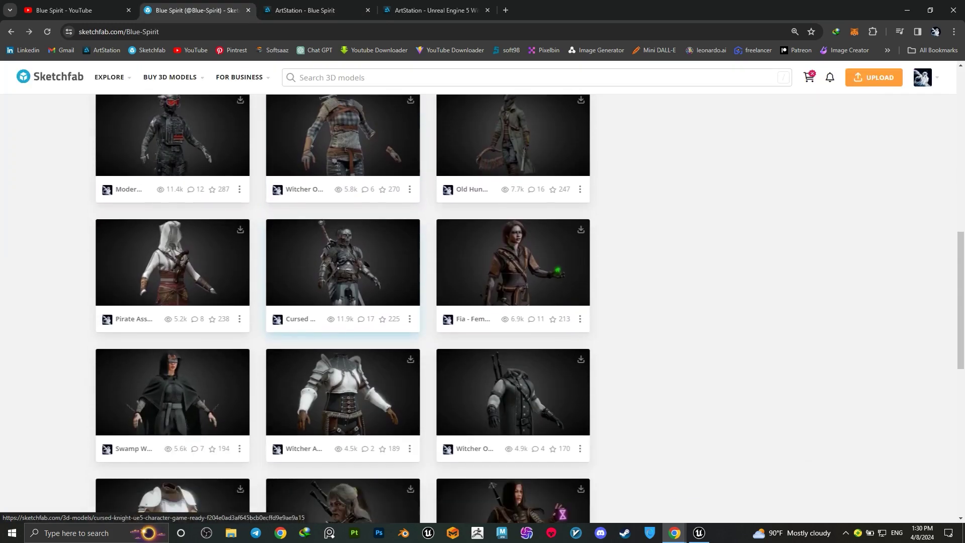
{"action": "scroll", "coordinate": [236, 302], "scroll_direction": "down", "scroll_amount": 1}
{"action": "left_click", "coordinate": [513, 337]}
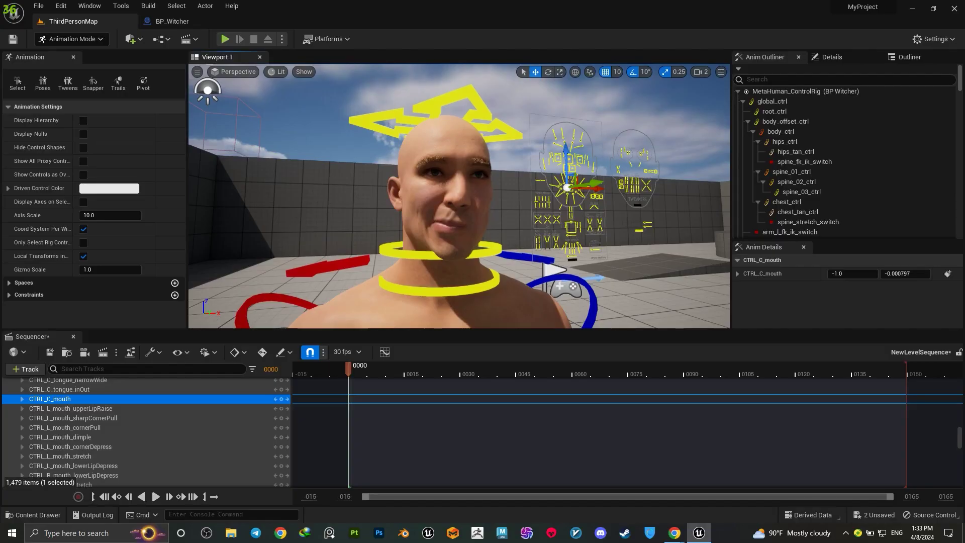
Step: Undo the last change to the CTRL_C_mouth control of the BP Witcher face rig in Unreal Engine
{"action": "key", "text": "ctrl+z"}
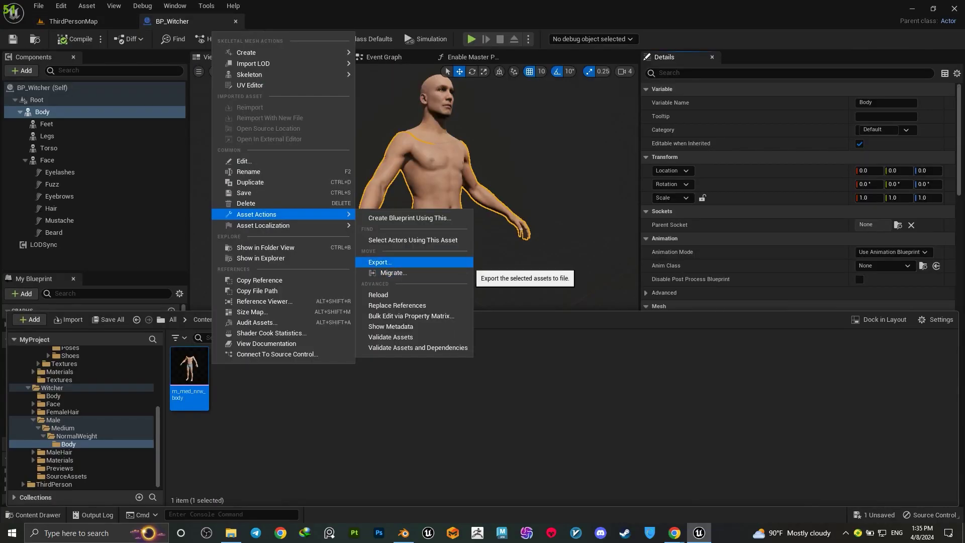
Step: Export the m_med_nrw_body mesh as an FBX file into the project's Content folder
{"action": "left_click", "coordinate": [382, 262]}
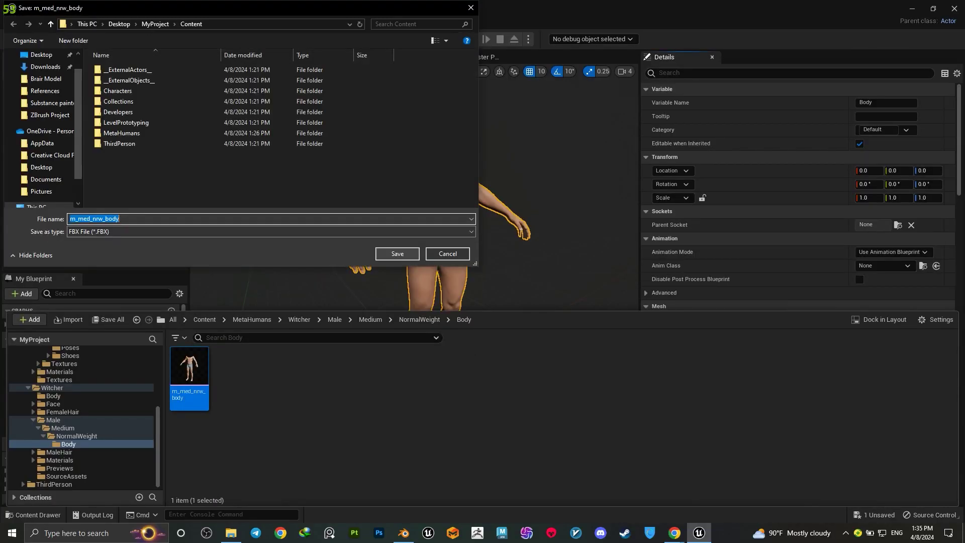
{"action": "left_click", "coordinate": [396, 254]}
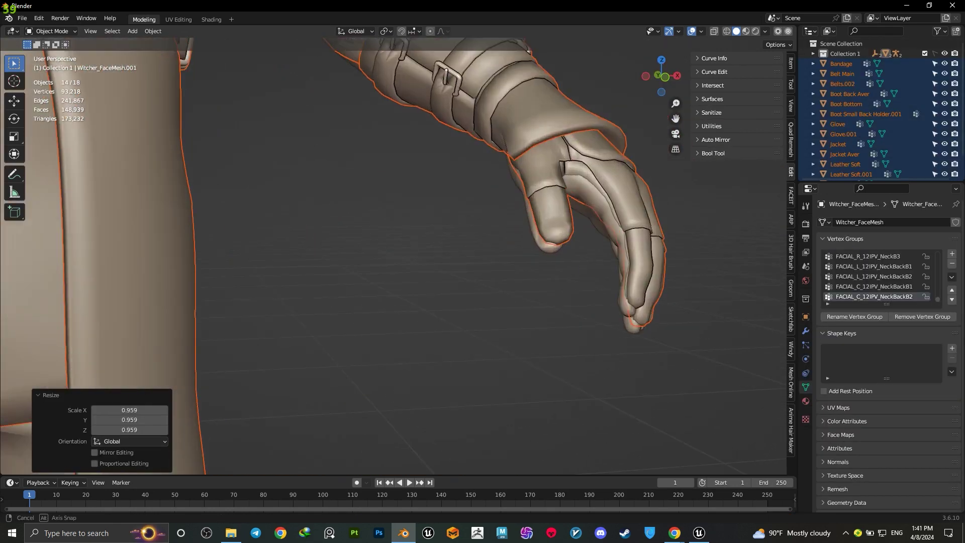
Step: In Blender, scale the selected outfit objects by about 0.993 and again by about 0.999 while checking the gloved hand
{"action": "middle_click_drag", "start_coordinate": [636, 279], "coordinate": [659, 265]}
{"action": "key", "text": "s"}
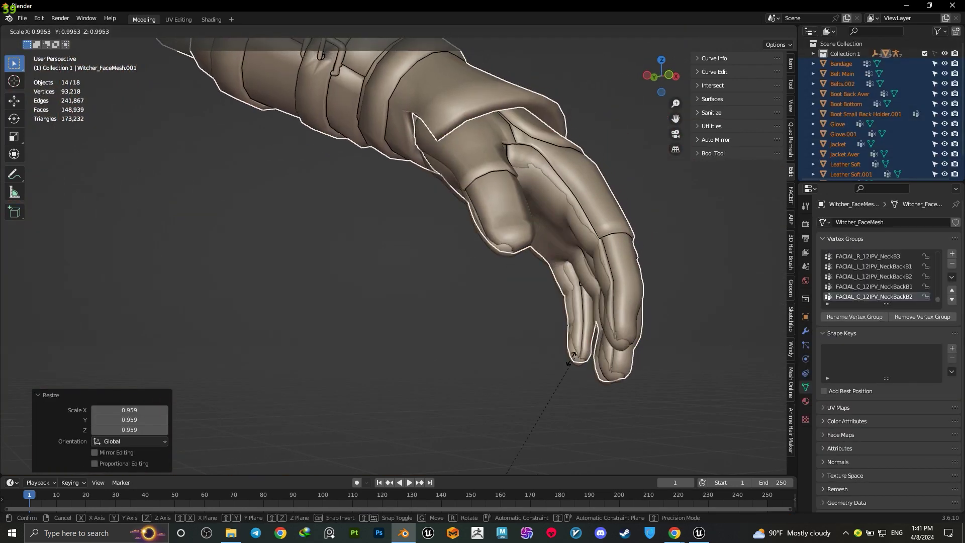
{"action": "left_click", "coordinate": [569, 364], "text": "shift"}
{"action": "scroll", "coordinate": [680, 298], "scroll_direction": "up", "scroll_amount": 4}
{"action": "key", "text": "s"}
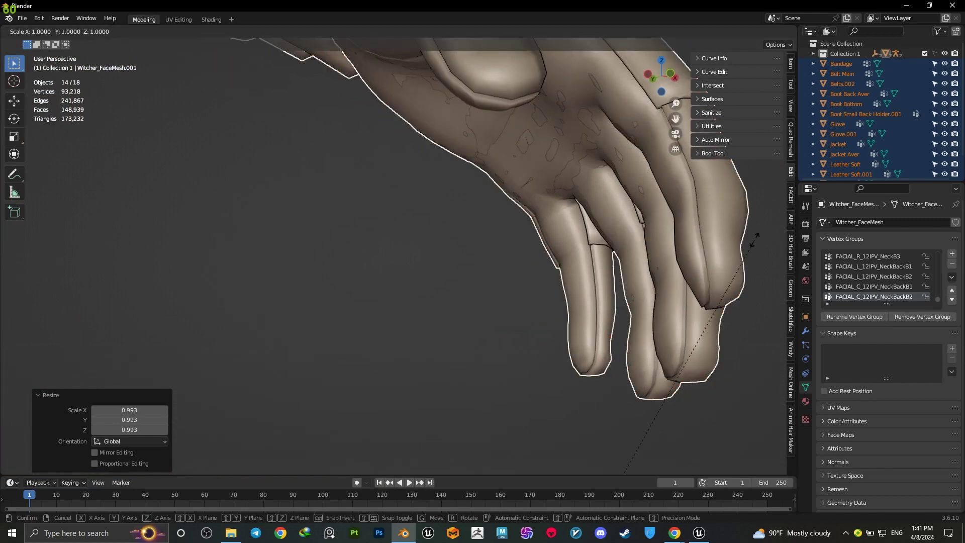
{"action": "left_click", "coordinate": [525, 369], "text": "shift"}
{"action": "scroll", "coordinate": [526, 370], "scroll_direction": "down", "scroll_amount": 4}
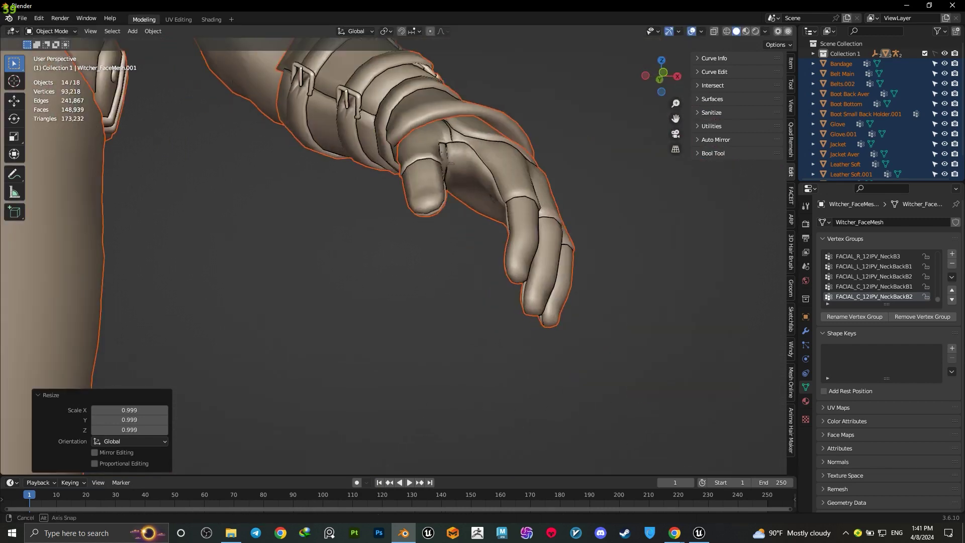
{"action": "middle_click_drag", "start_coordinate": [525, 370], "coordinate": [654, 369]}
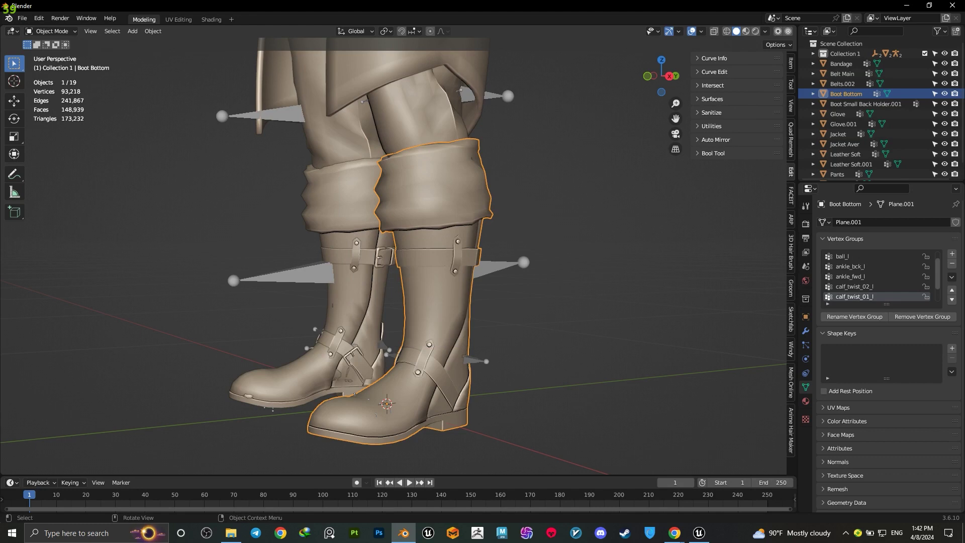
Step: Add a Data Transfer modifier to Boot Bottom with m_med_nrw_body.001 as its source
{"action": "left_click", "coordinate": [593, 282]}
{"action": "left_click", "coordinate": [806, 331]}
{"action": "left_click", "coordinate": [854, 222]}
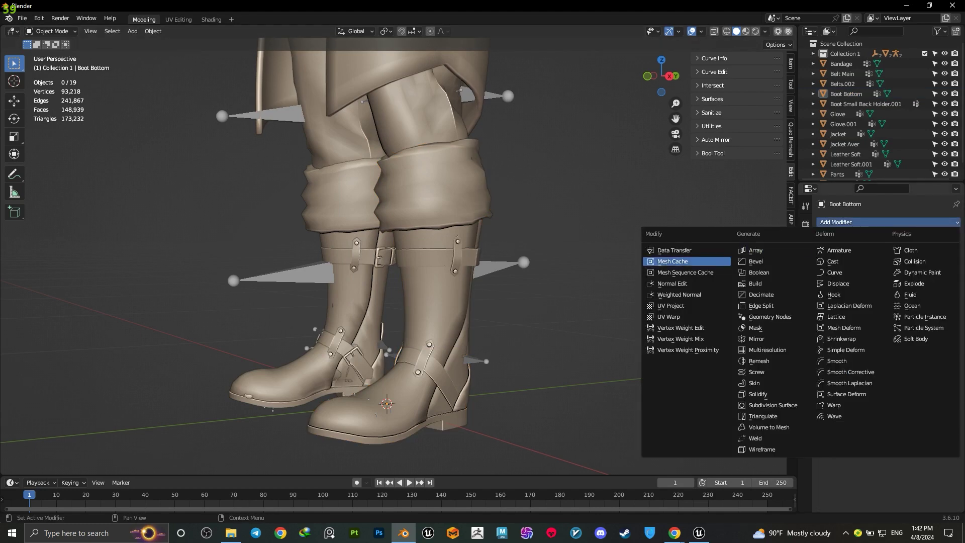
{"action": "left_click", "coordinate": [675, 250]}
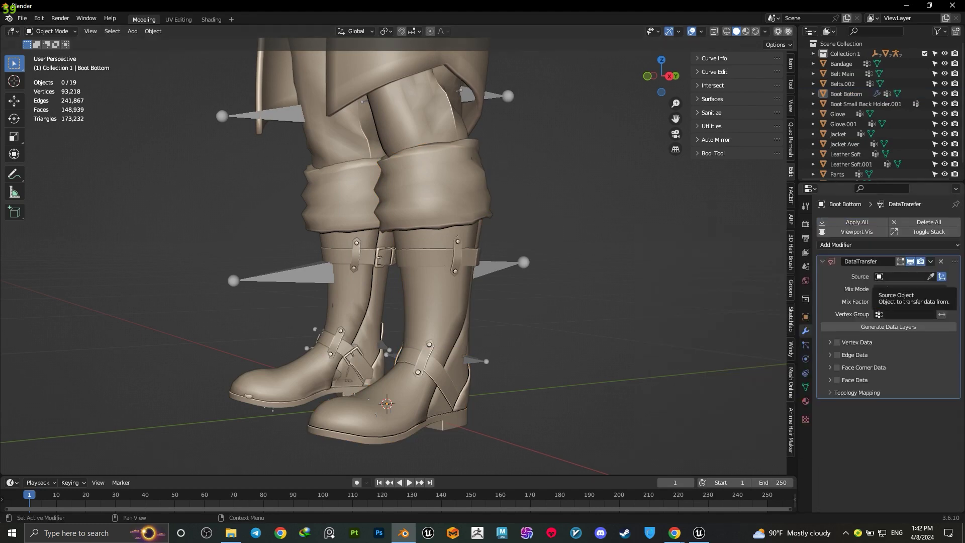
{"action": "left_click", "coordinate": [905, 276]}
{"action": "type", "text": "body"}
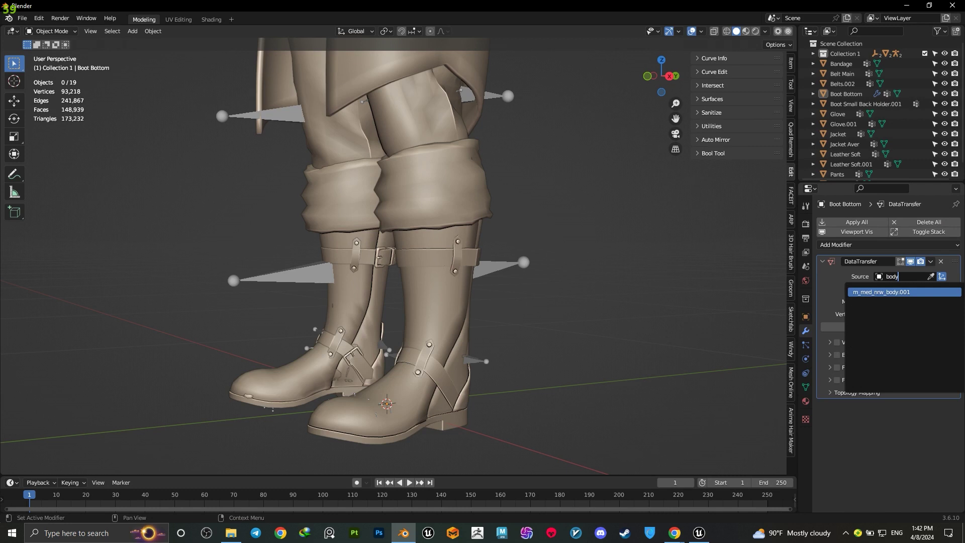
{"action": "key", "text": "Return"}
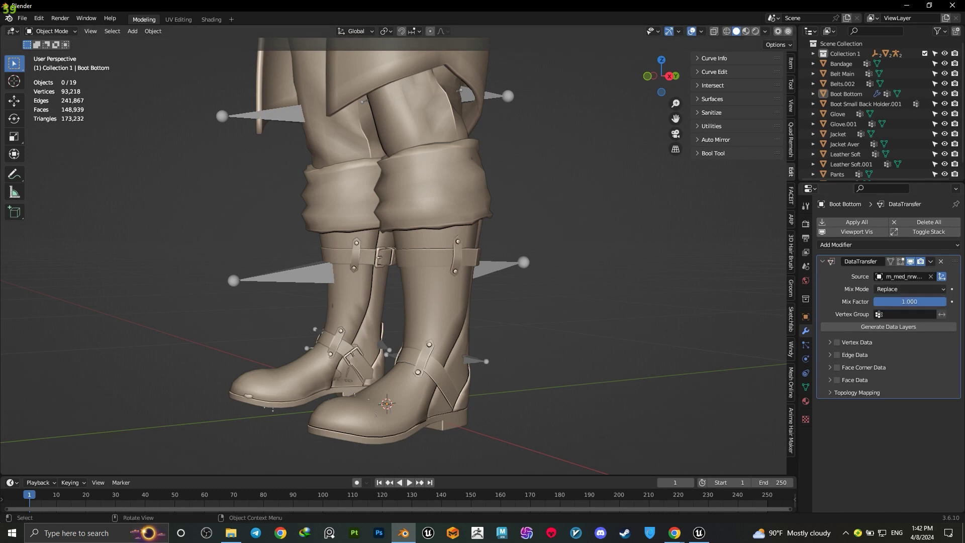
Step: Delete all existing vertex groups from the Boot Bottom mesh
{"action": "left_click", "coordinate": [952, 277]}
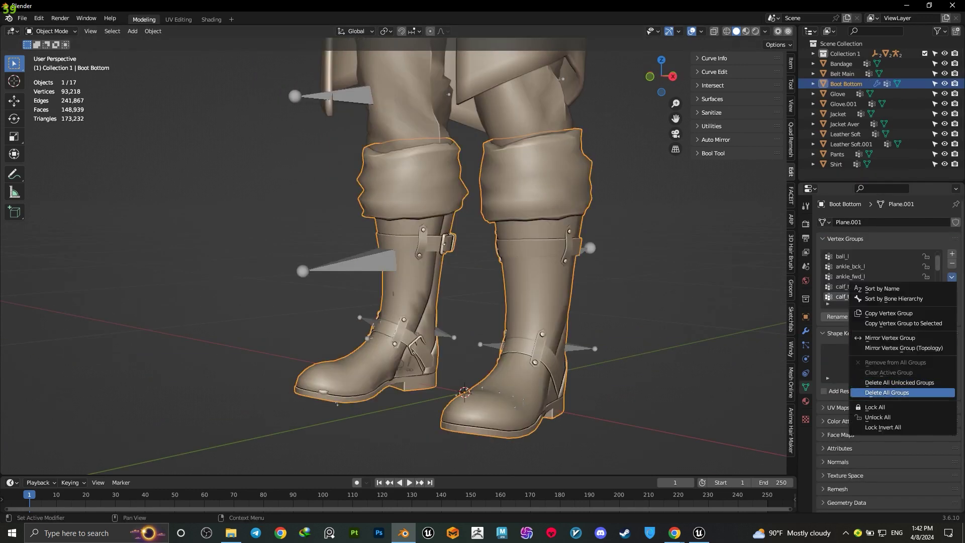
{"action": "left_click", "coordinate": [887, 393]}
Step: Generate the data layers for Boot Bottom's vertex group transfer with Nearest Vertex mapping and apply the Data Transfer modifier
{"action": "left_click", "coordinate": [806, 331]}
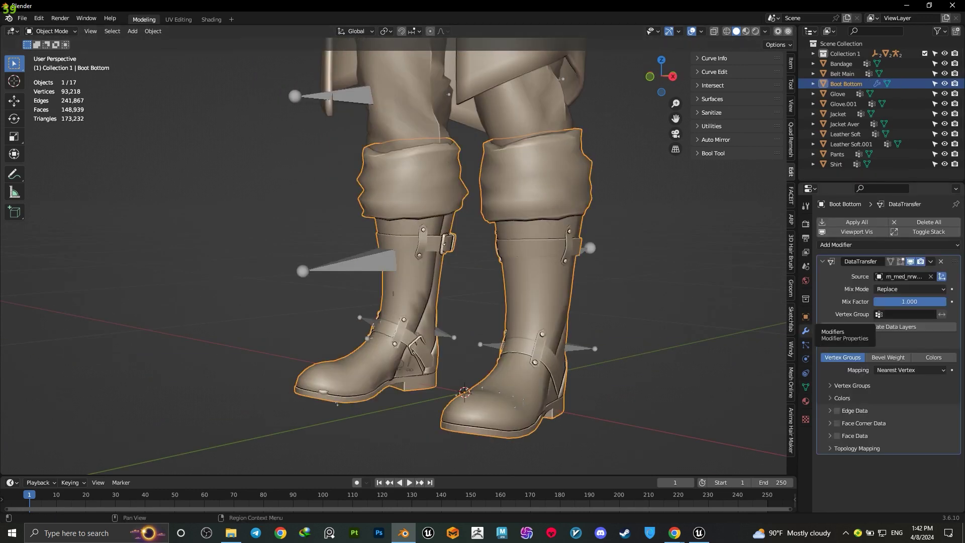
{"action": "left_click", "coordinate": [888, 326]}
{"action": "left_click", "coordinate": [830, 342]}
{"action": "left_click", "coordinate": [830, 342]}
{"action": "left_click", "coordinate": [837, 342]}
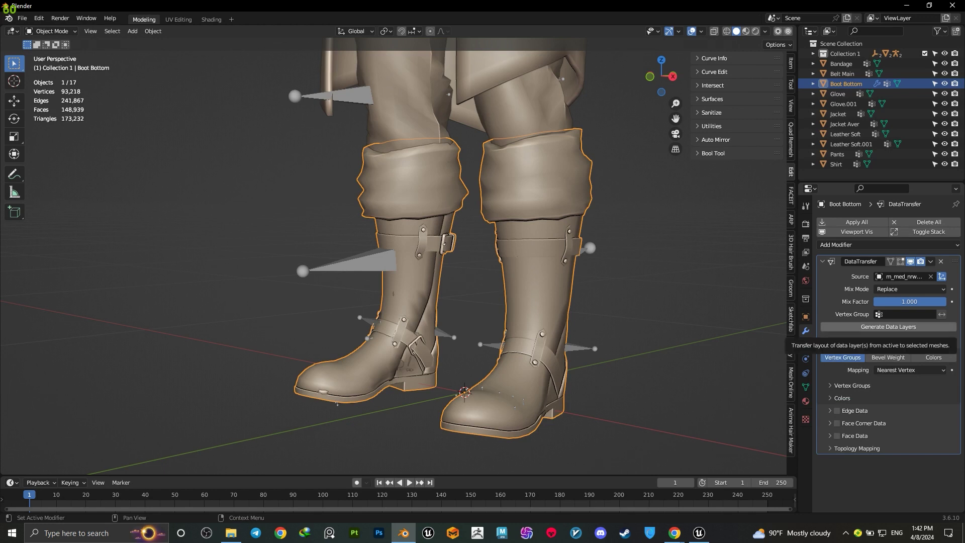
{"action": "key", "text": "ctrl+a"}
Step: Parent Boot Bottom to the root armature using Armature Deform With Empty Groups
{"action": "left_click", "coordinate": [356, 264], "text": "shift"}
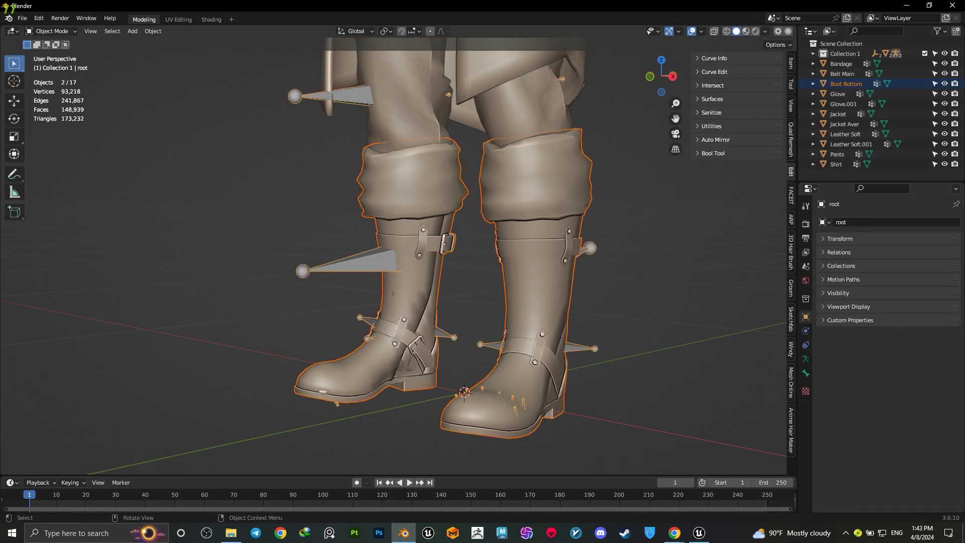
{"action": "key", "text": "ctrl+p"}
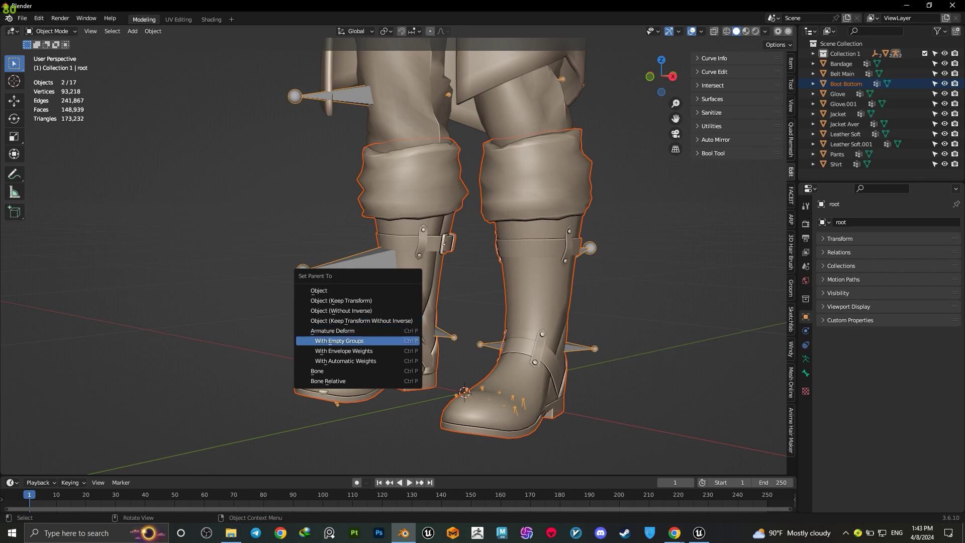
{"action": "left_click", "coordinate": [382, 340]}
Step: Rotate the calf_l bone in Pose Mode to check how the boot deforms, and cancel the rotation
{"action": "middle_click_drag", "start_coordinate": [478, 306], "coordinate": [420, 297]}
{"action": "left_click", "coordinate": [517, 256]}
{"action": "key", "text": "q"}
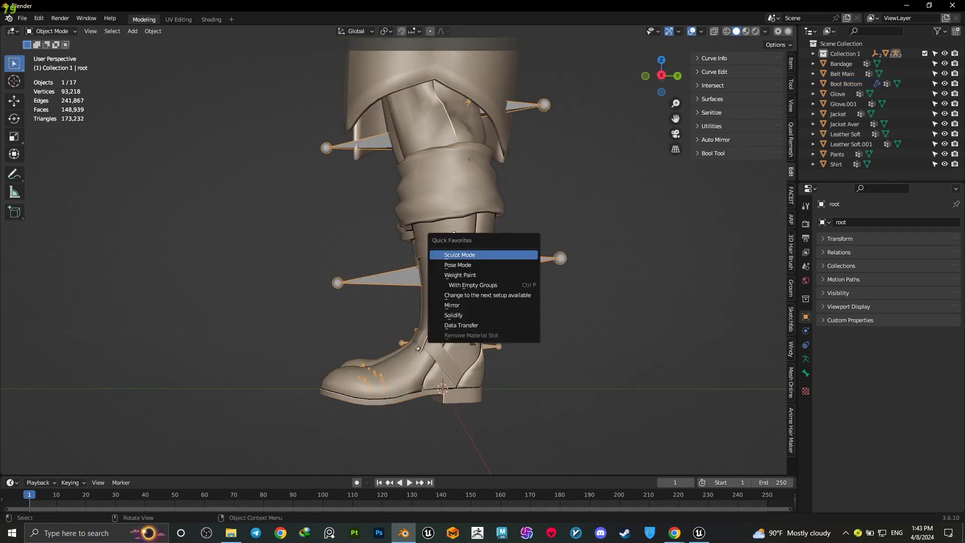
{"action": "left_click", "coordinate": [502, 265]}
{"action": "scroll", "coordinate": [502, 266], "scroll_direction": "down", "scroll_amount": 2}
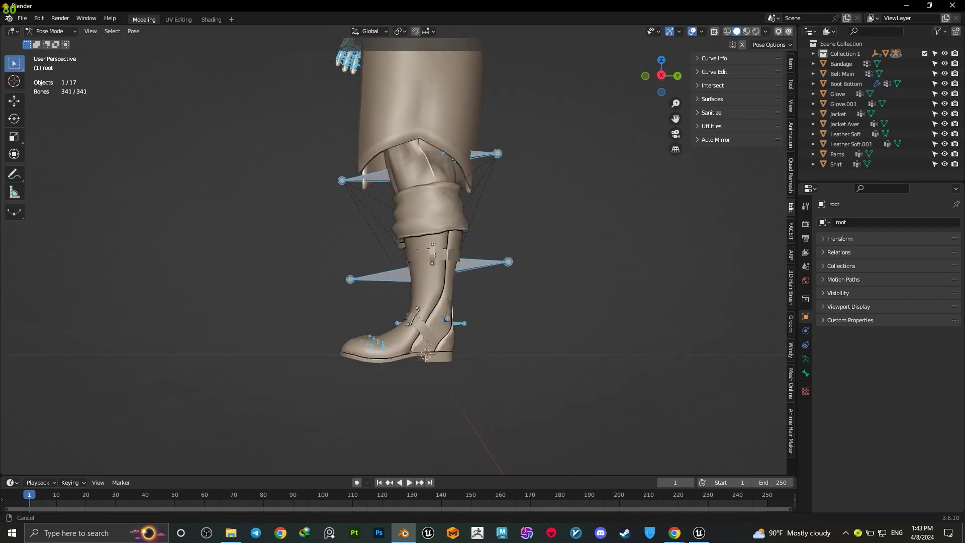
{"action": "middle_click_drag", "start_coordinate": [502, 267], "coordinate": [483, 284], "text": "shift"}
{"action": "key", "text": "r"}
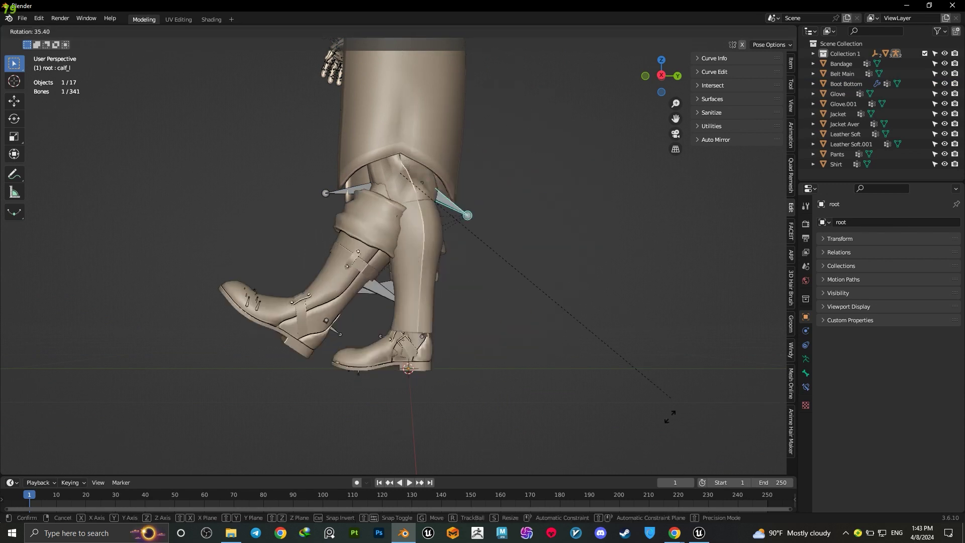
{"action": "key", "text": "Escape"}
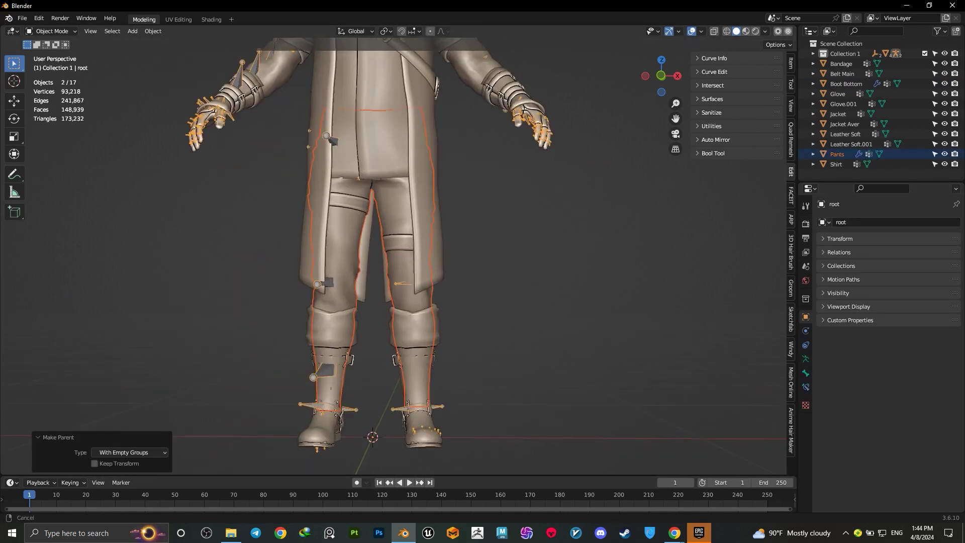
Step: Set the body mesh as the source of the Shirt's Data Transfer modifier and enable Vertex Data
{"action": "key", "text": "g"}
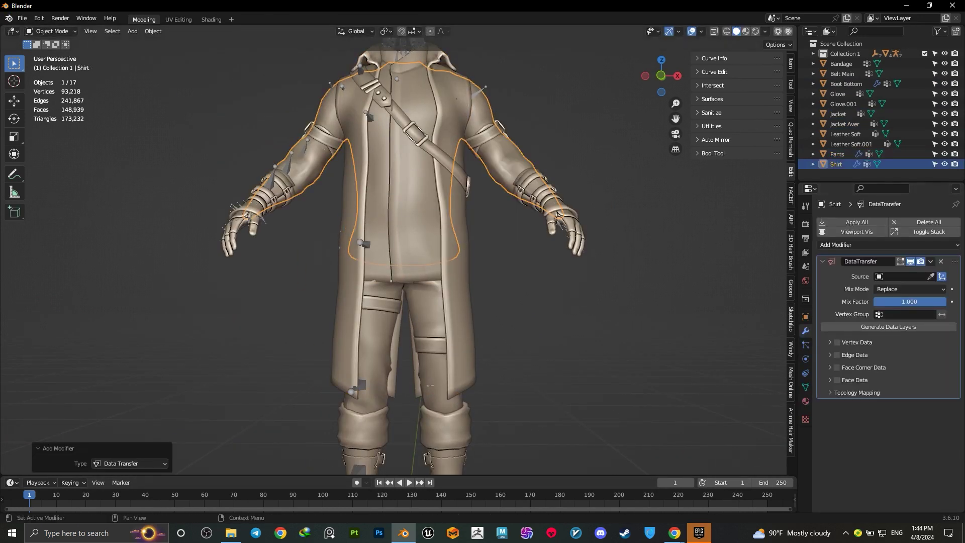
{"action": "left_click", "coordinate": [904, 277]}
{"action": "left_click", "coordinate": [837, 342]}
Step: Delete all existing vertex groups from the Shirt mesh
{"action": "left_click", "coordinate": [806, 388]}
{"action": "left_click", "coordinate": [956, 279]}
{"action": "left_click", "coordinate": [888, 392]}
Step: Generate the data layers for the Shirt's weight transfer and apply its modifier
{"action": "left_click", "coordinate": [806, 330]}
{"action": "left_click", "coordinate": [888, 326]}
{"action": "left_click", "coordinate": [857, 223]}
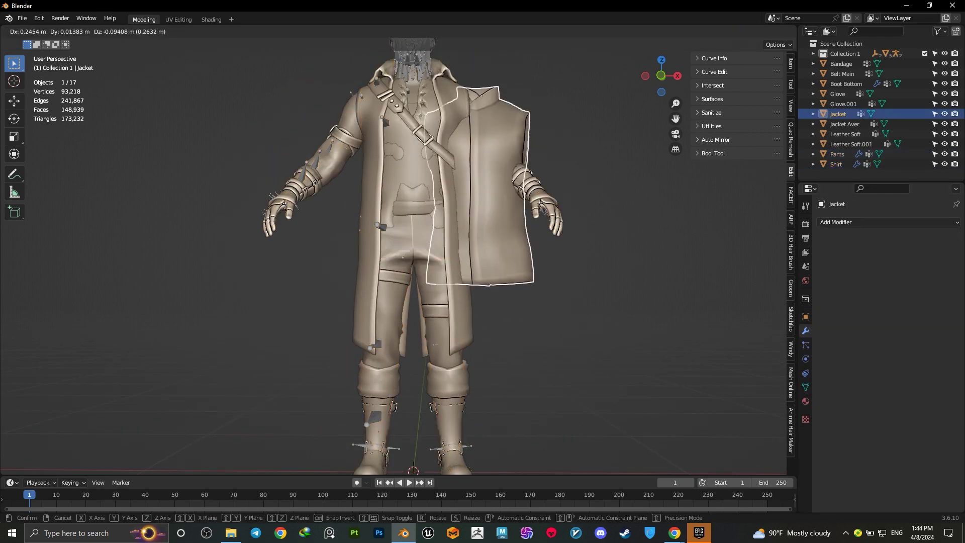
Step: In Pose Mode, rotate the four right-hand metacarpal bones about -42.2° around local Z to check the glove's deformation
{"action": "key", "text": "q"}
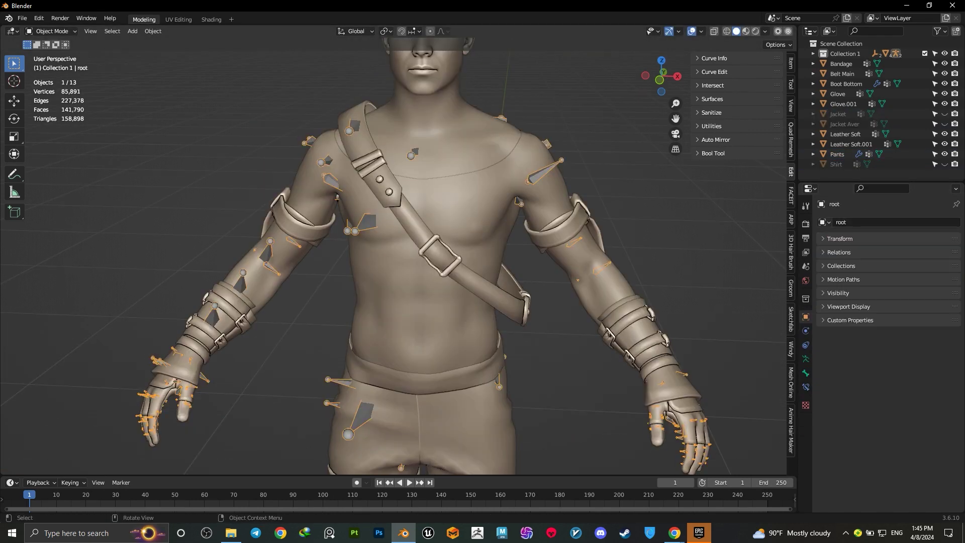
{"action": "key", "text": "q"}
{"action": "left_click", "coordinate": [483, 172]}
{"action": "key", "text": "r"}
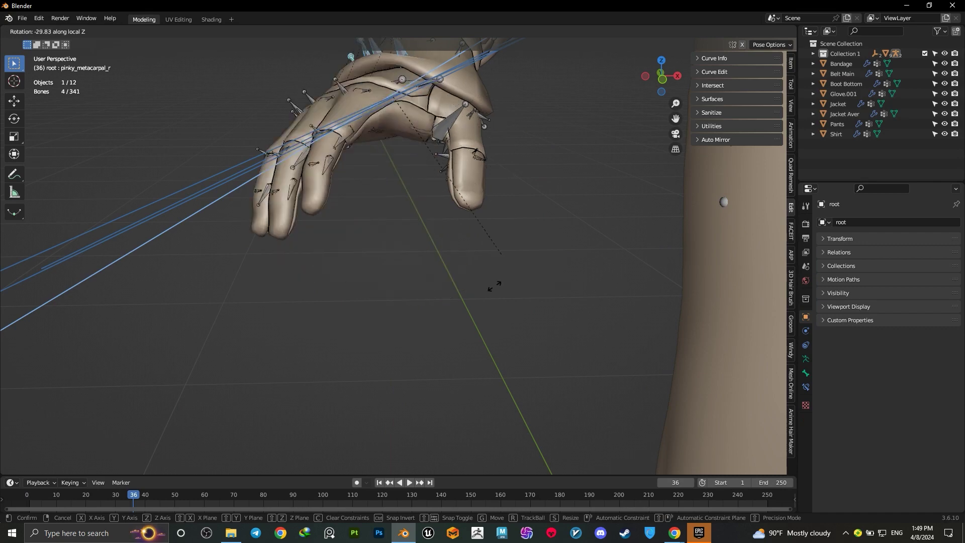
{"action": "left_click", "coordinate": [466, 300]}
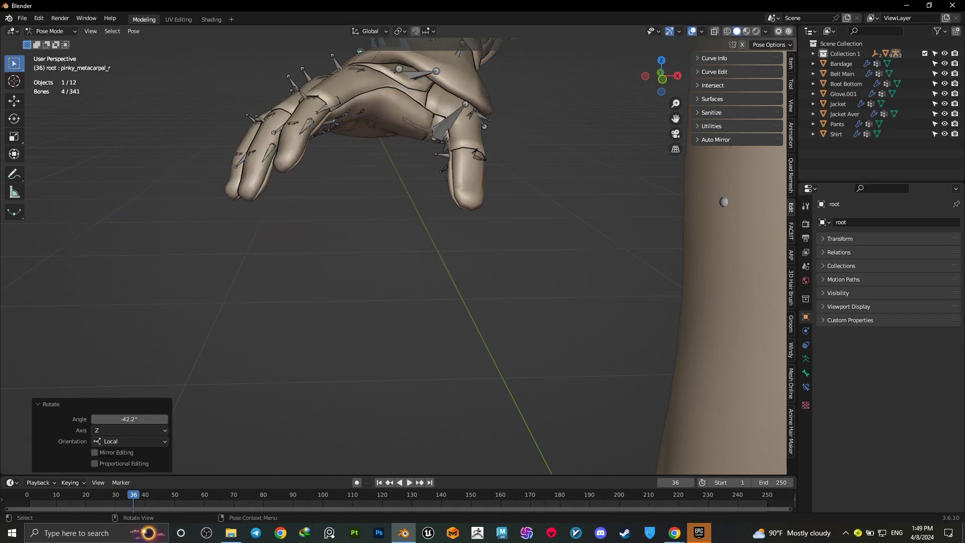
{"action": "scroll", "coordinate": [467, 299], "scroll_direction": "down", "scroll_amount": 5}
{"action": "middle_click_drag", "start_coordinate": [467, 300], "coordinate": [579, 238]}
{"action": "scroll", "coordinate": [332, 453], "scroll_direction": "down", "scroll_amount": 4}
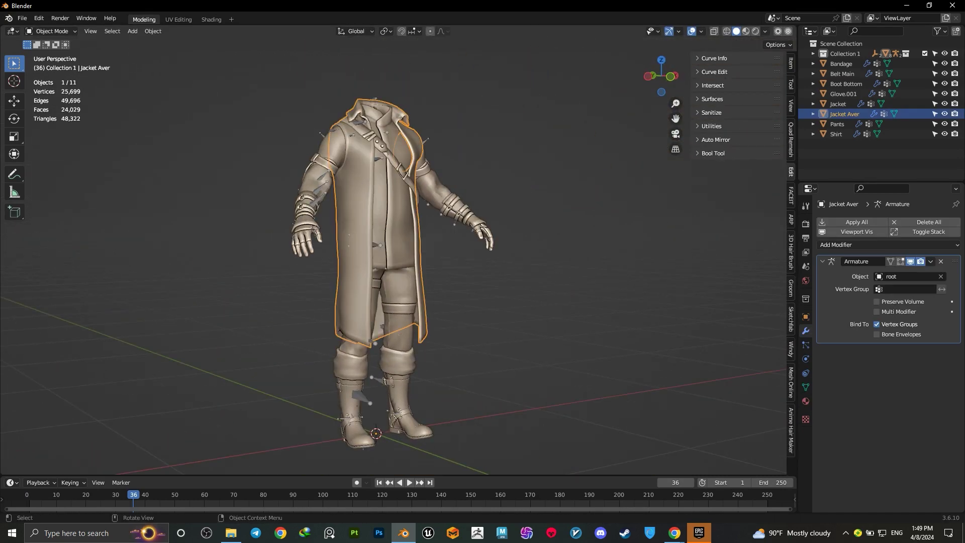
Step: Cancel a trial move of the Jacket Aver coat and hide it in the viewport
{"action": "key", "text": "g"}
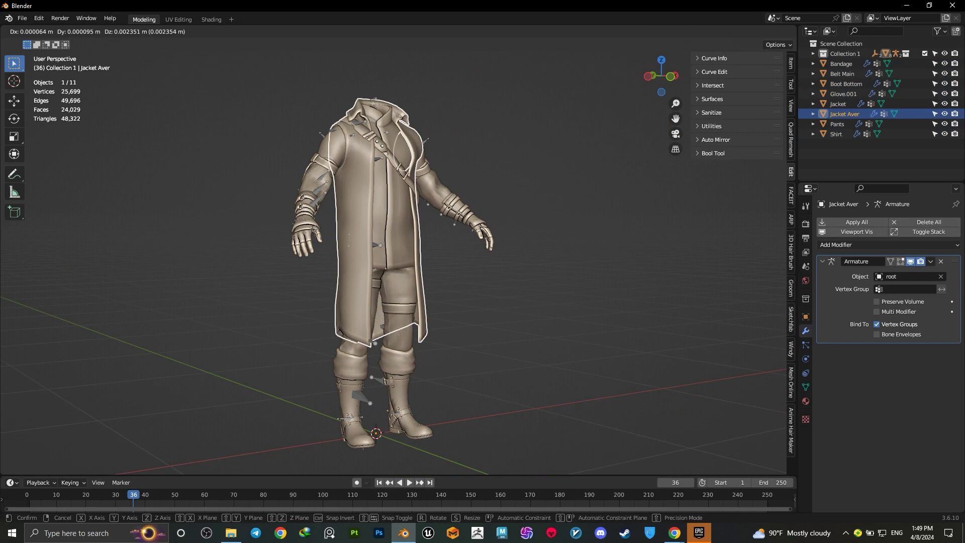
{"action": "key", "text": "Escape"}
{"action": "key", "text": "h"}
Step: Select all visible outfit meshes together with the armature, making the root armature the active object
{"action": "middle_click_drag", "start_coordinate": [402, 251], "coordinate": [387, 253]}
{"action": "middle_click_drag", "start_coordinate": [352, 452], "coordinate": [604, 453]}
{"action": "key", "text": "a"}
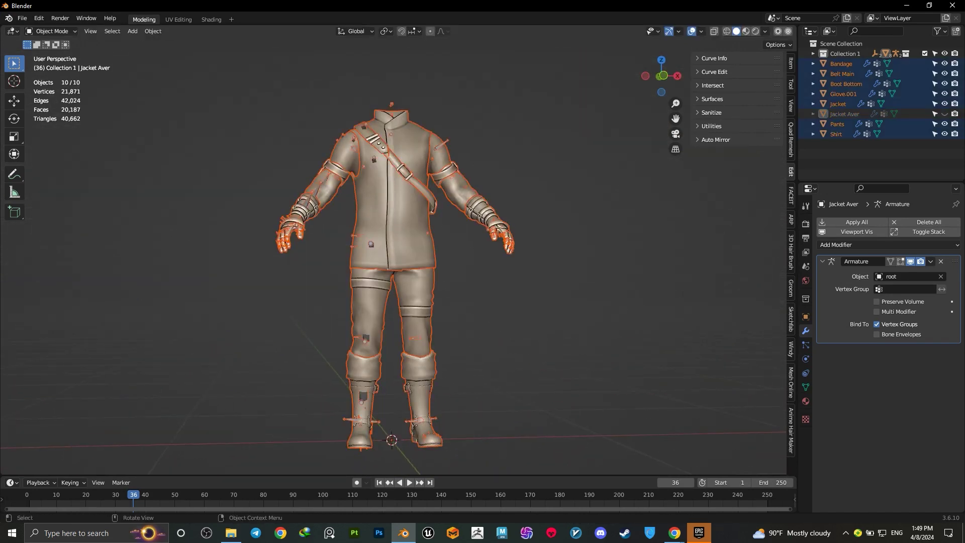
{"action": "left_click", "coordinate": [371, 244], "text": "shift"}
{"action": "middle_click_drag", "start_coordinate": [372, 246], "coordinate": [386, 251]}
{"action": "scroll", "coordinate": [394, 256], "scroll_direction": "up", "scroll_amount": 5}
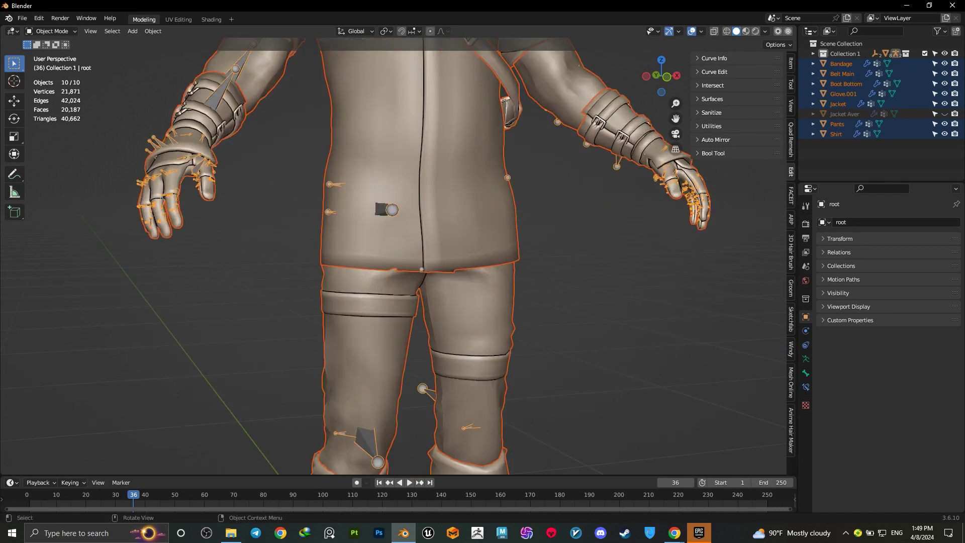
Step: Start an FBX export of the selected outfit to the Desktop with the file name Witcher_outfit.fbx
{"action": "left_click", "coordinate": [22, 18]}
{"action": "mouse_move", "coordinate": [61, 164]}
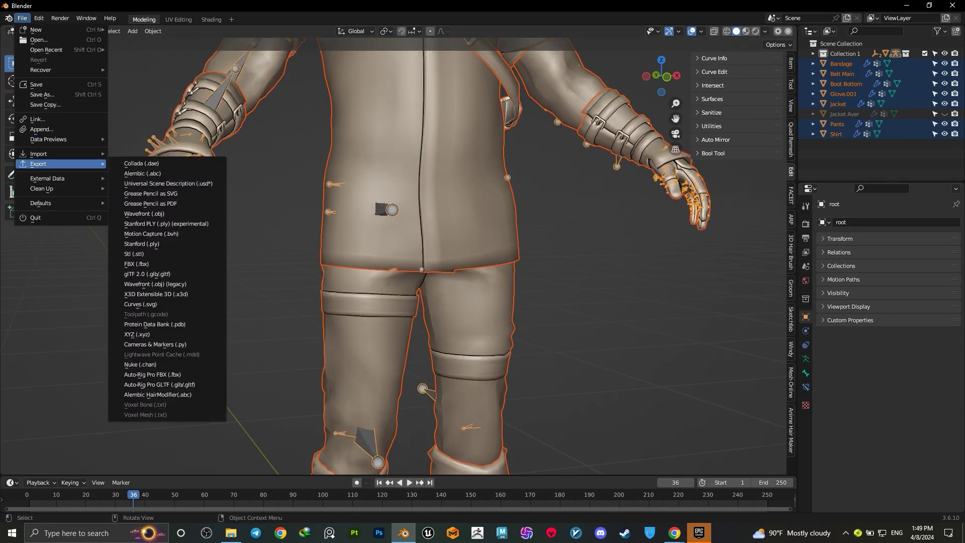
{"action": "left_click", "coordinate": [144, 264]}
{"action": "left_click", "coordinate": [261, 242]}
{"action": "left_click", "coordinate": [453, 388]}
{"action": "type", "text": "Witcher_outfit.fbx"}
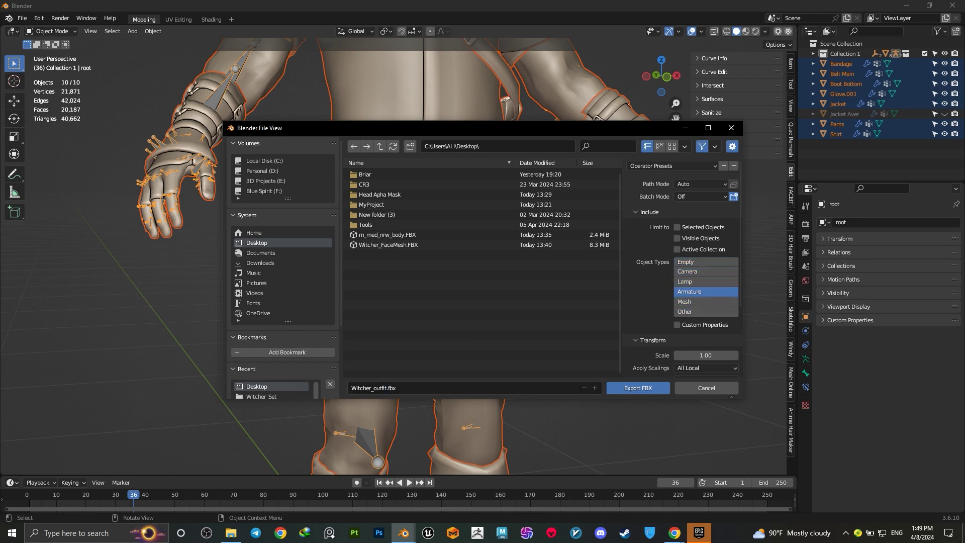
Step: Include Armature, Mesh and Other object types, disable Bake Animation, set geometry smoothing to Face and export the FBX
{"action": "scroll", "coordinate": [682, 272], "scroll_direction": "down", "scroll_amount": 5}
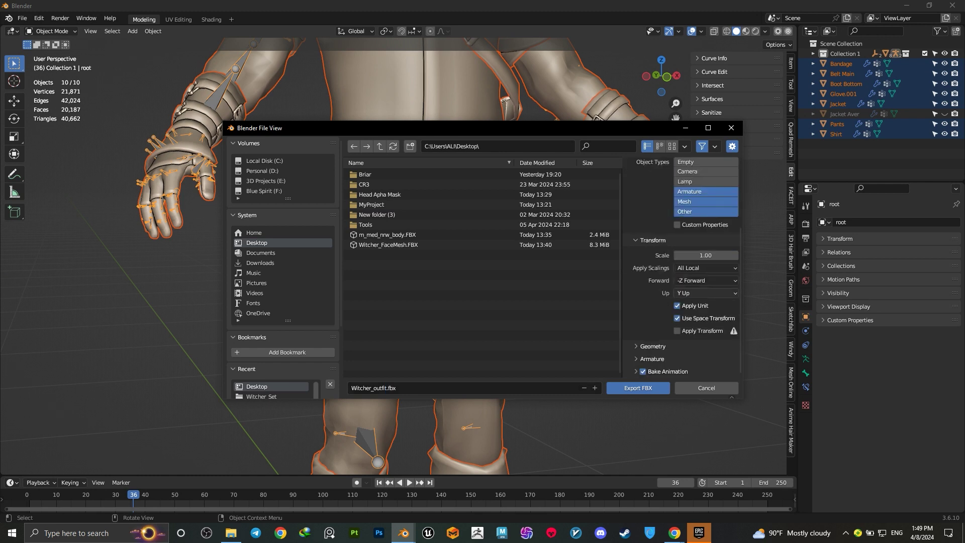
{"action": "left_click", "coordinate": [652, 359]}
{"action": "scroll", "coordinate": [652, 359], "scroll_direction": "down", "scroll_amount": 4}
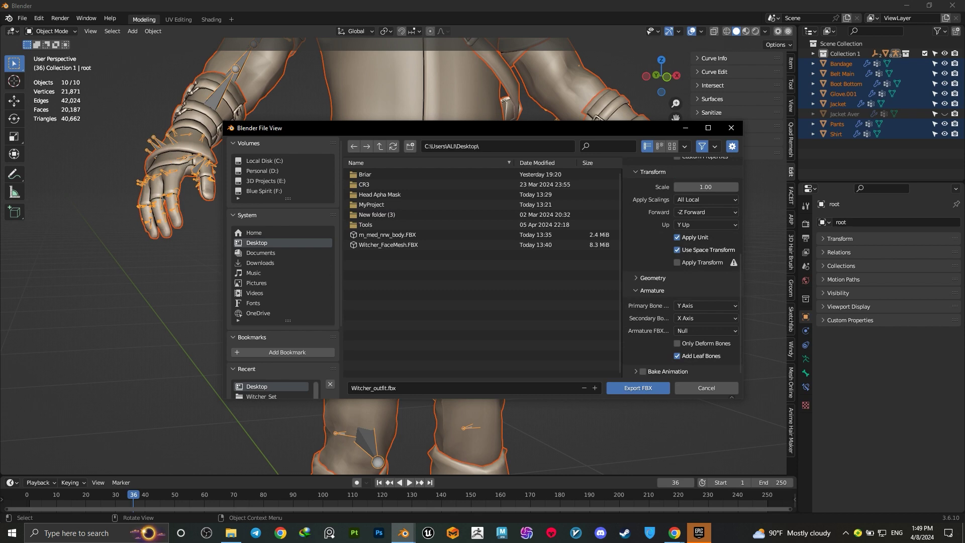
{"action": "left_click", "coordinate": [706, 293]}
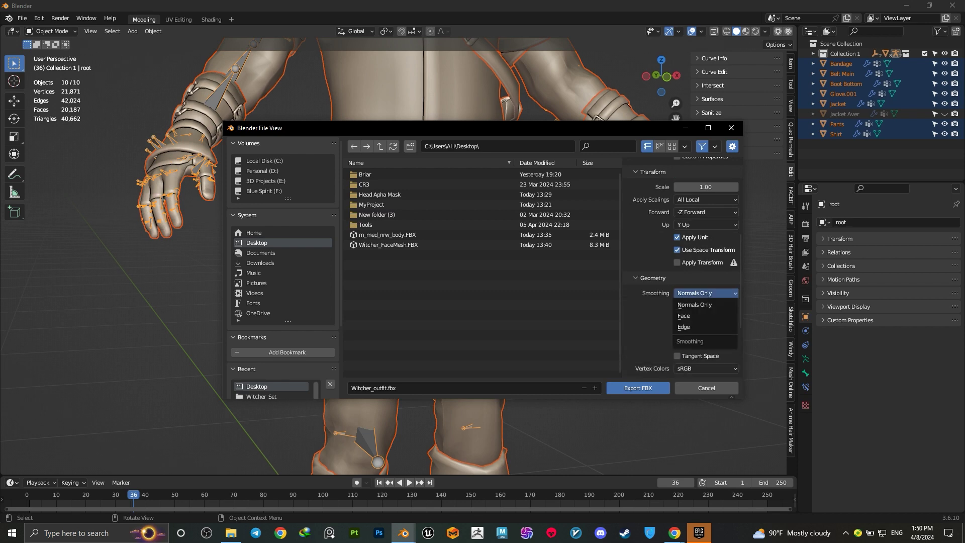
{"action": "left_click", "coordinate": [704, 316]}
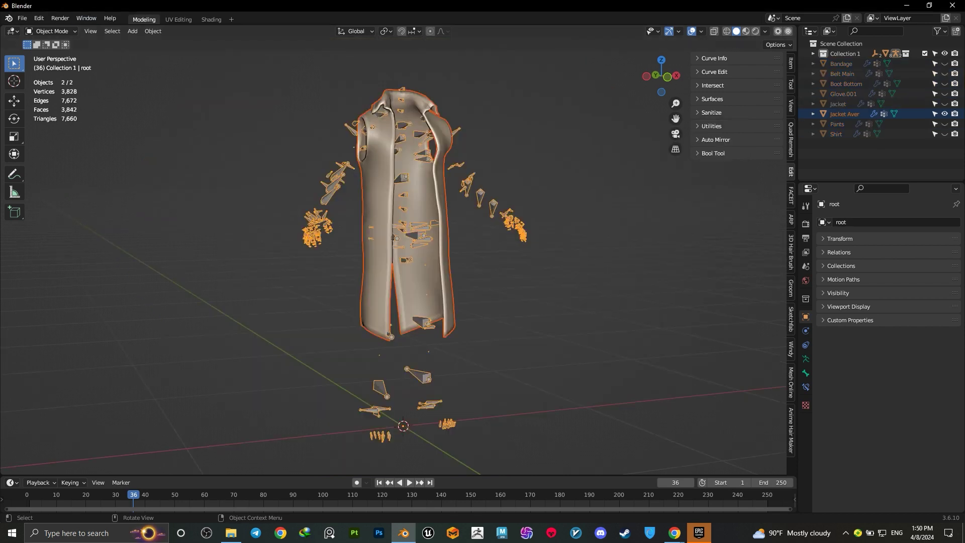
Step: Start exporting the Jacket Aver coat together with its root armature as a separate file
{"action": "left_click", "coordinate": [22, 18]}
{"action": "mouse_move", "coordinate": [61, 164]}
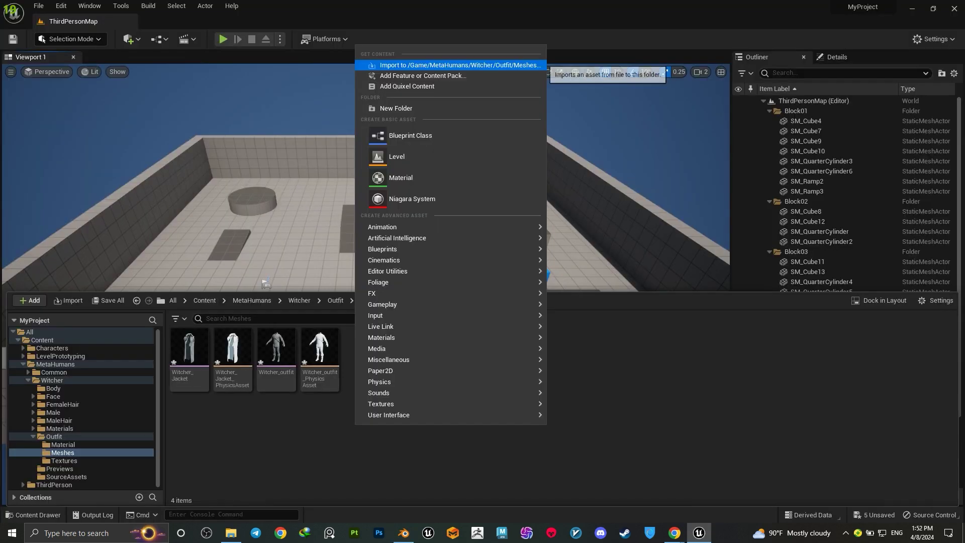
Step: In Unreal Engine, import Witcher_outfit.fbx and Witcher_Jacket.fbx from the Desktop into the Witcher outfit's Meshes folder
{"action": "left_click", "coordinate": [533, 62]}
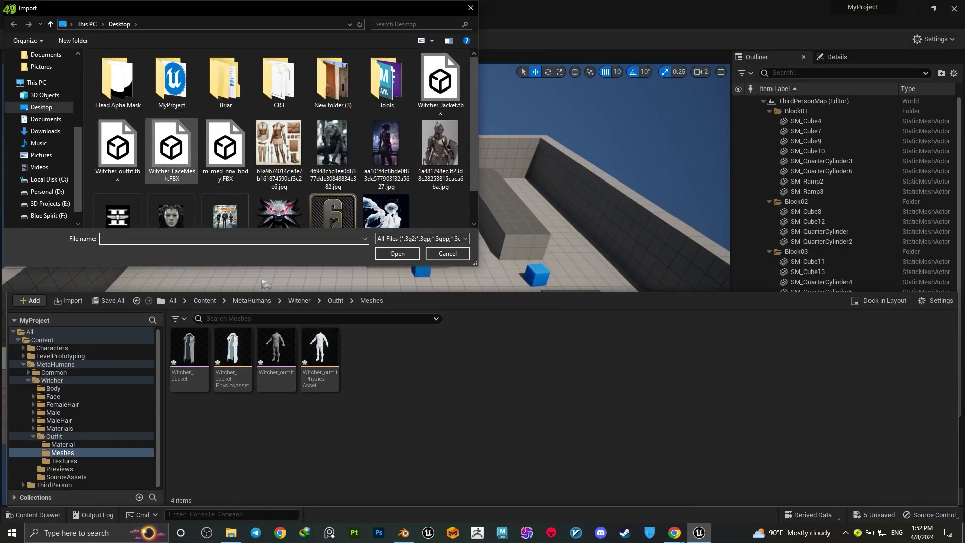
{"action": "left_click", "coordinate": [117, 146]}
{"action": "left_click", "coordinate": [440, 80], "text": "ctrl"}
{"action": "left_click", "coordinate": [397, 253]}
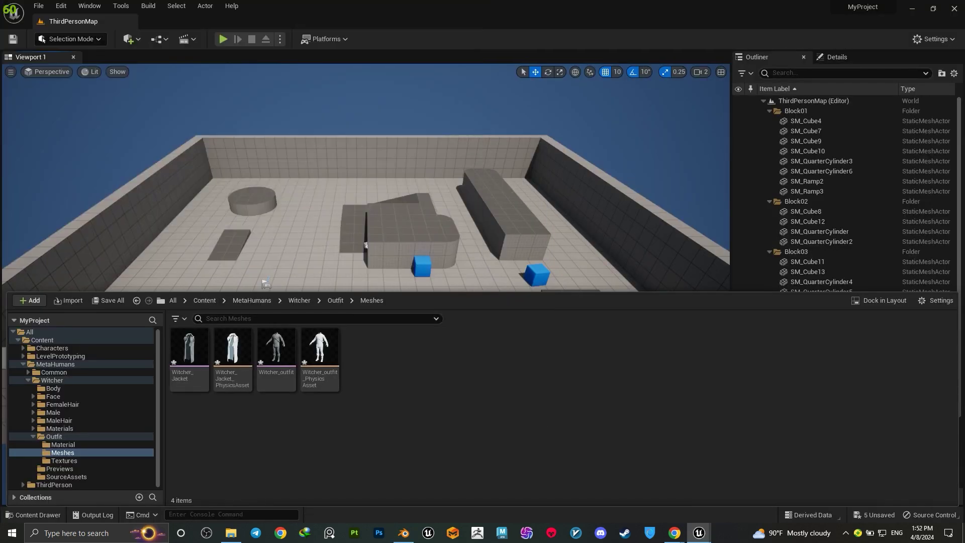
Step: Assign the SK_Mannequin skeleton to the imported skeletal meshes and accept the proposed material match
{"action": "left_click", "coordinate": [536, 183]}
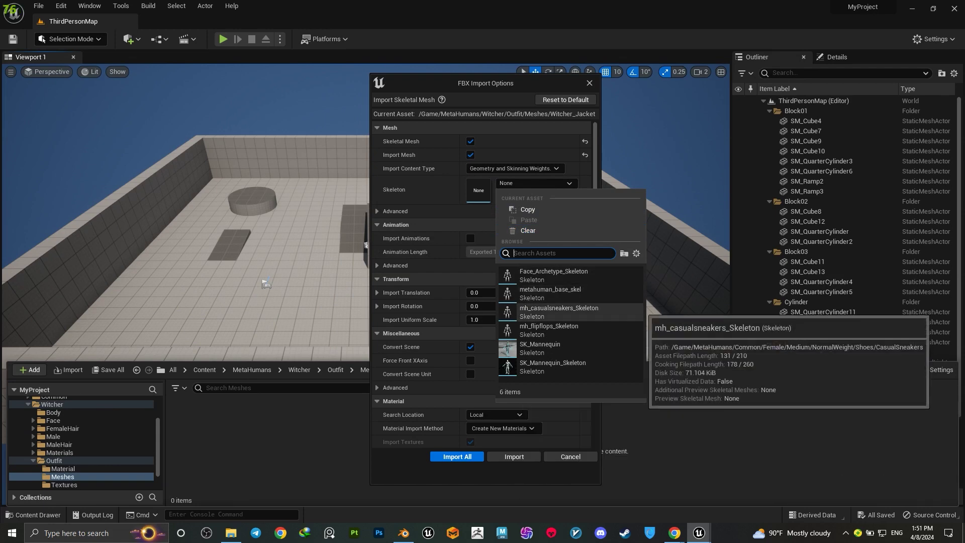
{"action": "left_click", "coordinate": [541, 348]}
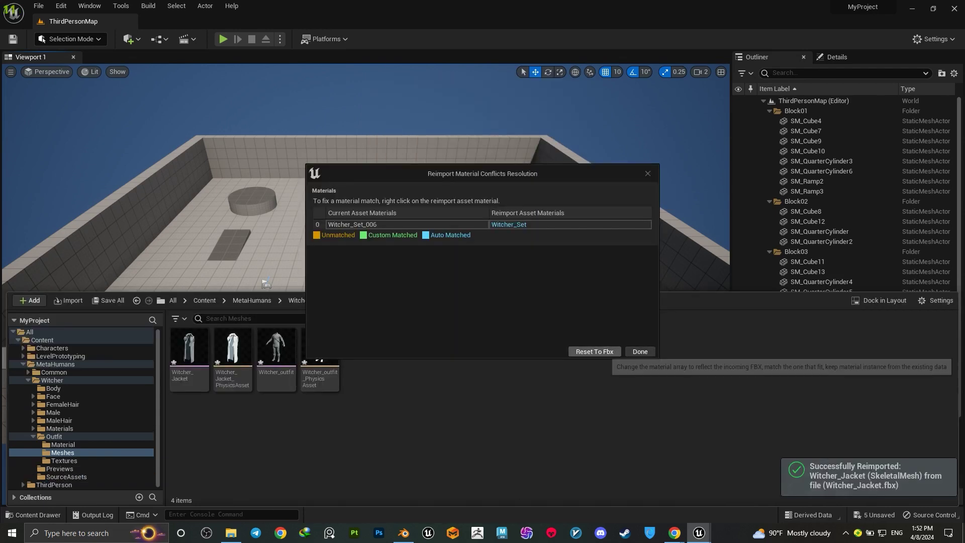
{"action": "left_click", "coordinate": [639, 349]}
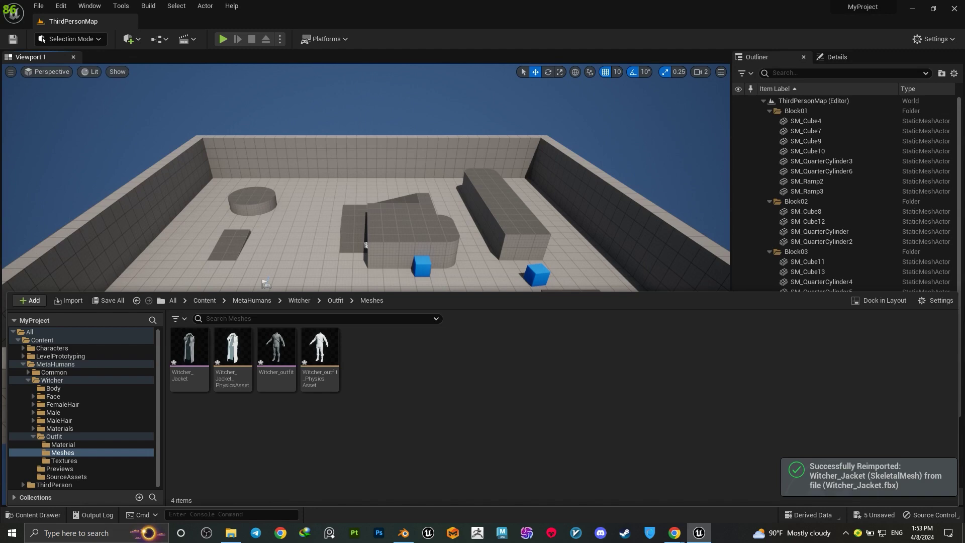
Step: Save all the jacket and outfit assets in the Meshes folder
{"action": "left_click", "coordinate": [197, 382]}
{"action": "key", "text": "ctrl+a"}
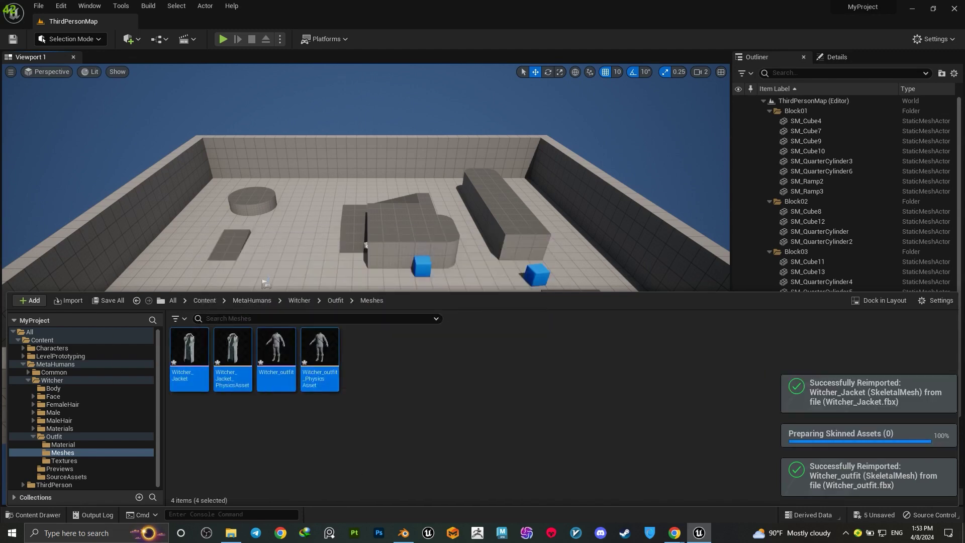
{"action": "key", "text": "ctrl+s"}
{"action": "left_click", "coordinate": [392, 413]}
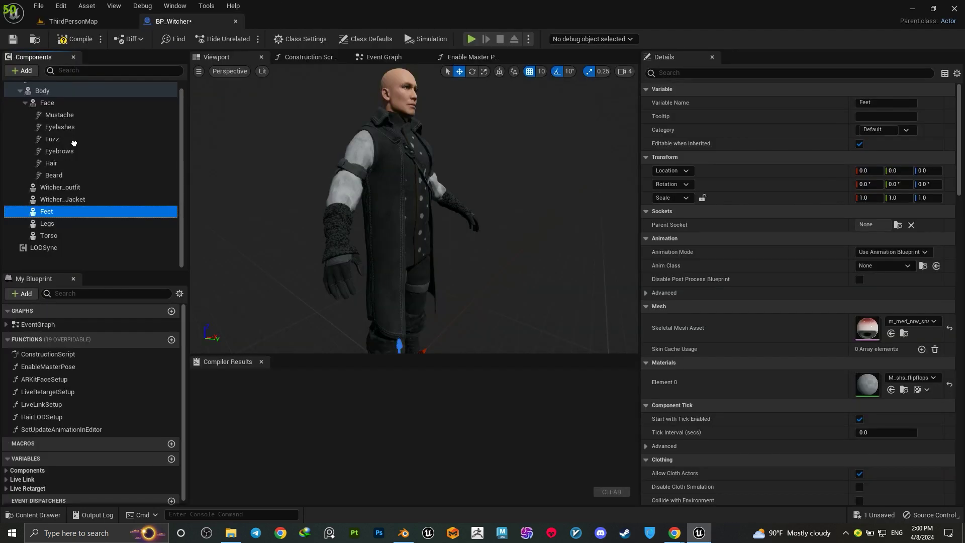
Step: In BP_Witcher, set the Body component's skeletal mesh to Witcher_outfit and delete the separate Witcher_outfit component
{"action": "left_click", "coordinate": [50, 106]}
{"action": "right_click_drag", "start_coordinate": [362, 202], "coordinate": [271, 196]}
{"action": "scroll", "coordinate": [401, 243], "scroll_direction": "down", "scroll_amount": 5}
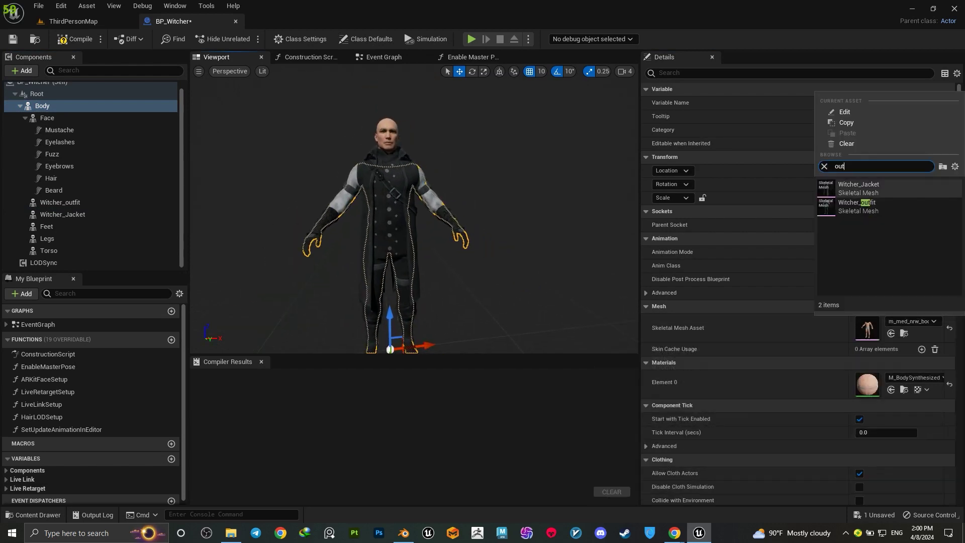
{"action": "left_click", "coordinate": [861, 187]}
{"action": "left_click", "coordinate": [60, 203]}
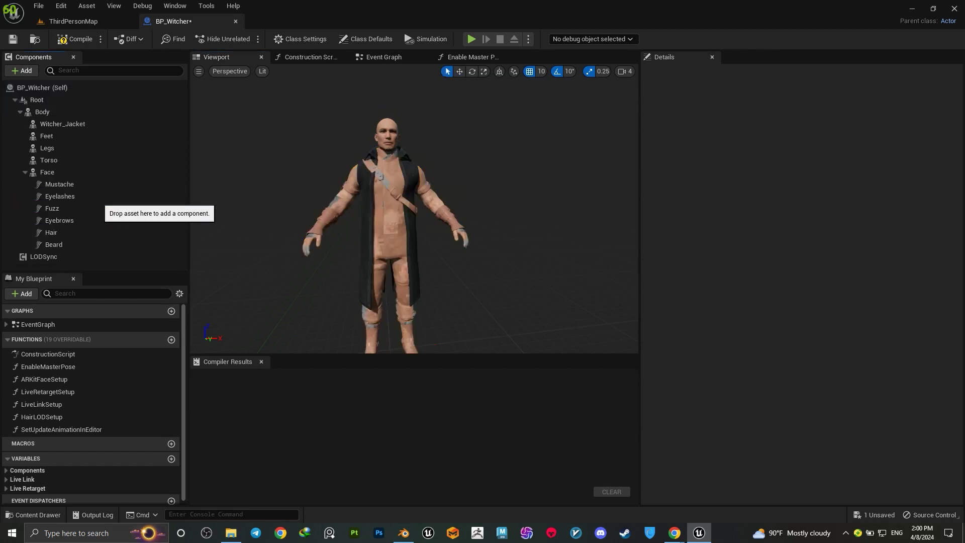
{"action": "key", "text": "ctrl+z"}
Step: In the Construction Script, insert a Sequence node between the entry node and the Feet's Enable Master Pose node, aligned with the entry
{"action": "left_click", "coordinate": [308, 57]}
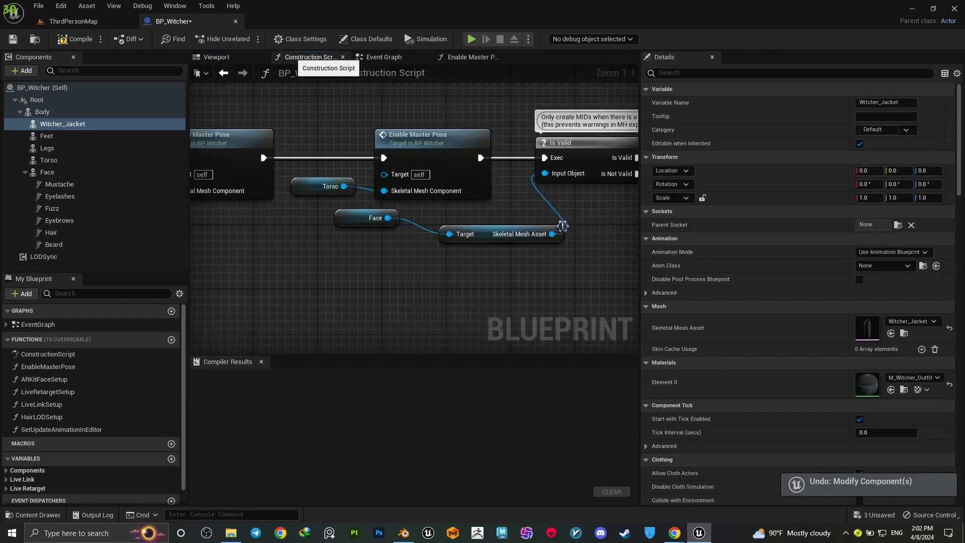
{"action": "right_click_drag", "start_coordinate": [379, 213], "coordinate": [424, 200]}
{"action": "scroll", "coordinate": [403, 211], "scroll_direction": "down", "scroll_amount": 5}
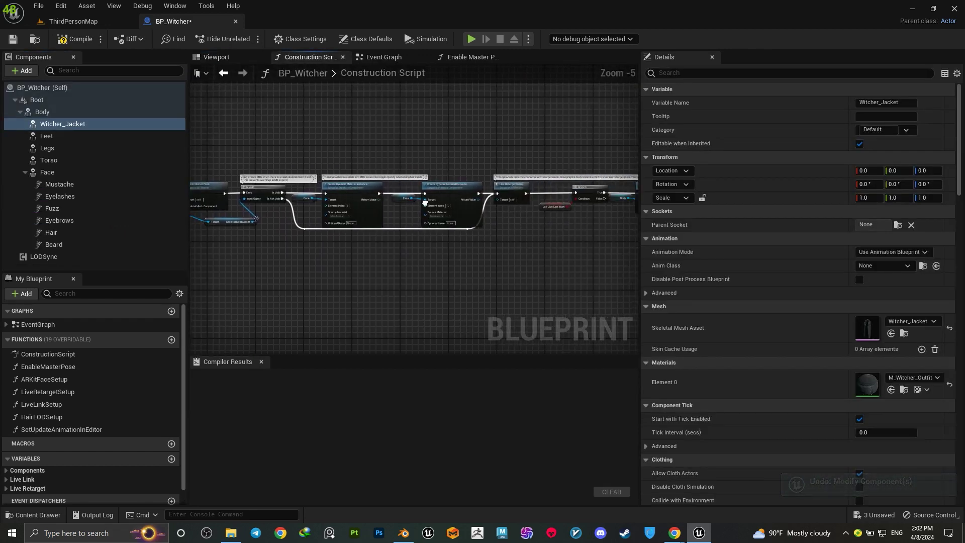
{"action": "key", "text": "Return"}
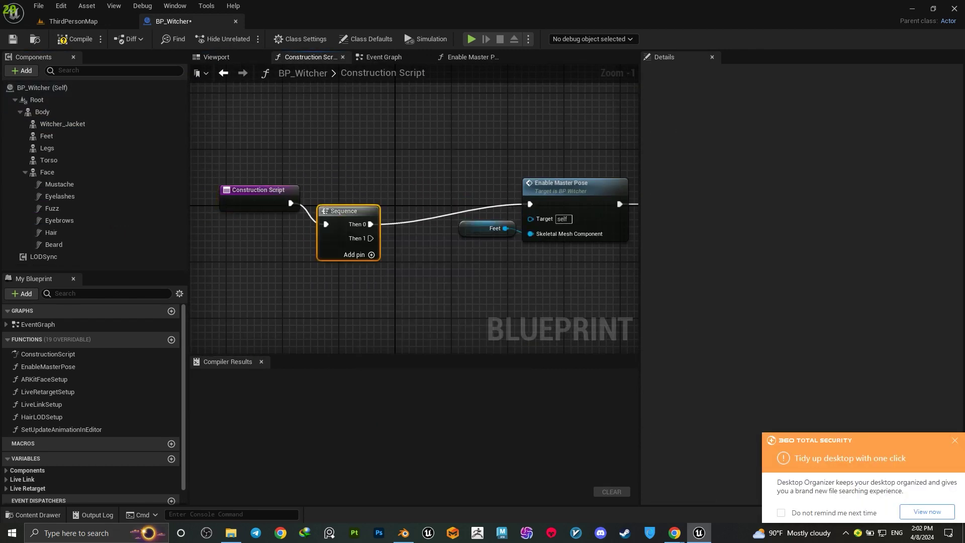
{"action": "left_click_drag", "start_coordinate": [348, 211], "coordinate": [362, 190]}
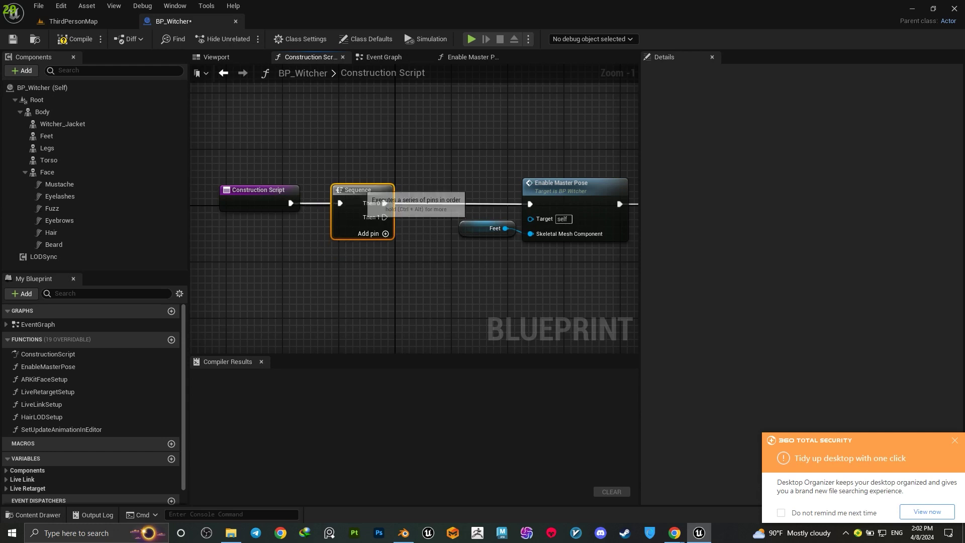
Step: Add a Set Leader Pose Component node for Witcher_Jacket, driven by the Sequence's Then 1 output
{"action": "right_click_drag", "start_coordinate": [385, 222], "coordinate": [347, 172]}
{"action": "left_click_drag", "start_coordinate": [372, 269], "coordinate": [384, 296]}
{"action": "type", "text": "leader pose"}
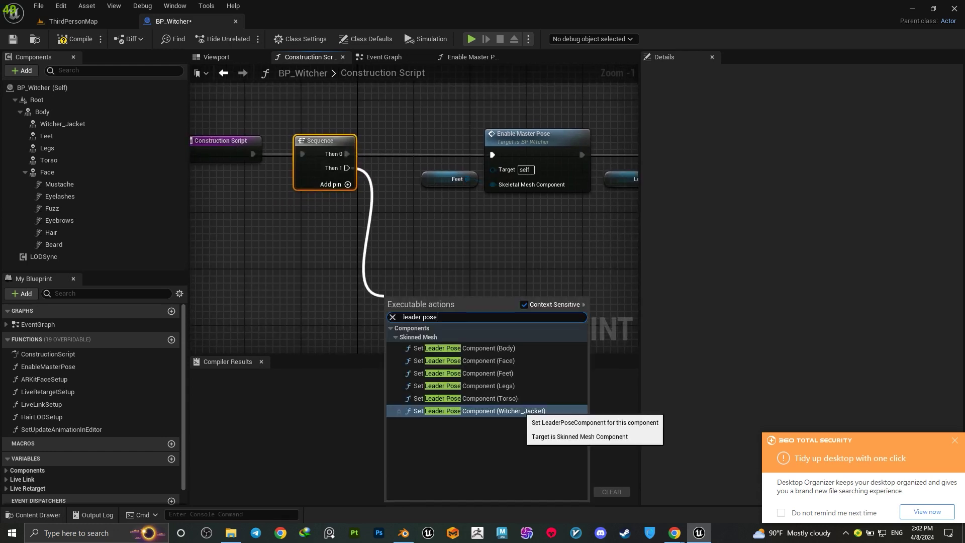
{"action": "left_click", "coordinate": [522, 411]}
Step: Connect a Body reference to the New Leader Bone Component input and place it below the Witcher Jacket node
{"action": "left_click_drag", "start_coordinate": [42, 112], "coordinate": [70, 121]}
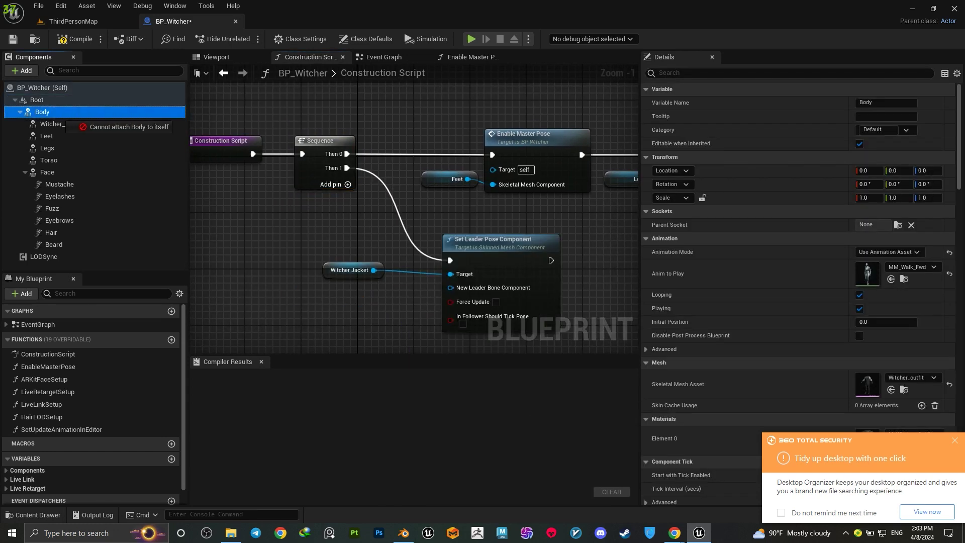
{"action": "left_click_drag", "start_coordinate": [466, 294], "coordinate": [451, 287]}
{"action": "left_click_drag", "start_coordinate": [387, 277], "coordinate": [373, 298]}
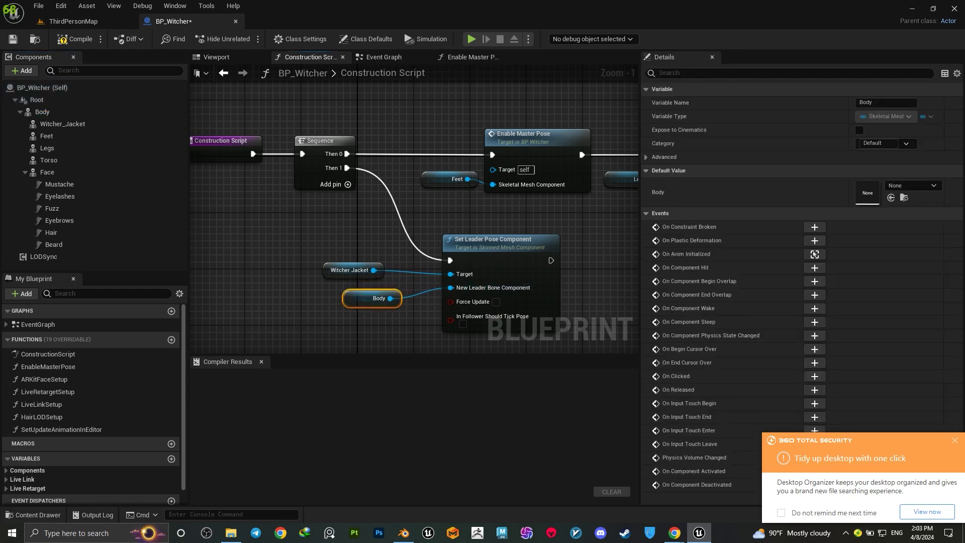
Step: Compile BP_Witcher and check the walking character with its jacket in the viewport
{"action": "left_click", "coordinate": [74, 39]}
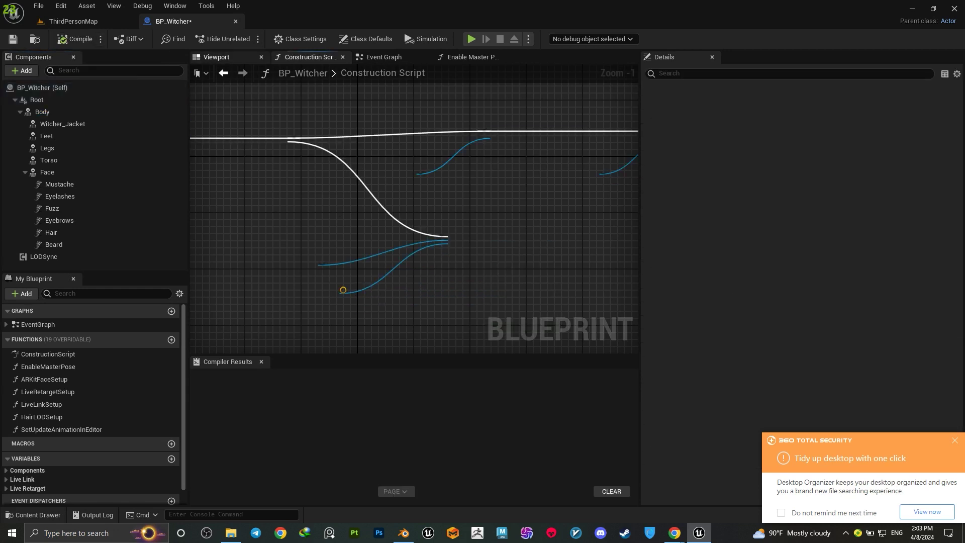
{"action": "left_click", "coordinate": [221, 57]}
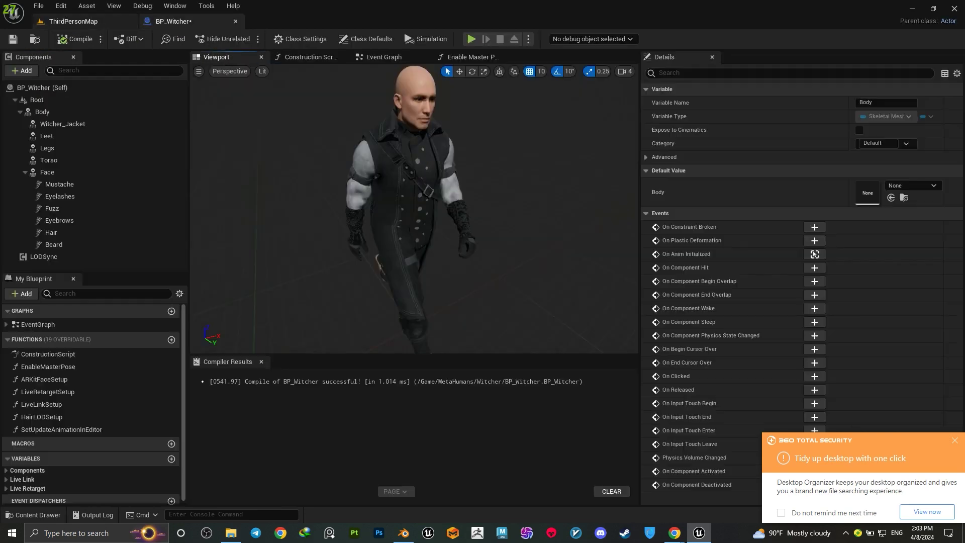
Step: In ThirdPersonMap, move the CTRL_C_mouth control of the Witcher's face control board to -1.0, -1.0
{"action": "left_click", "coordinate": [73, 22]}
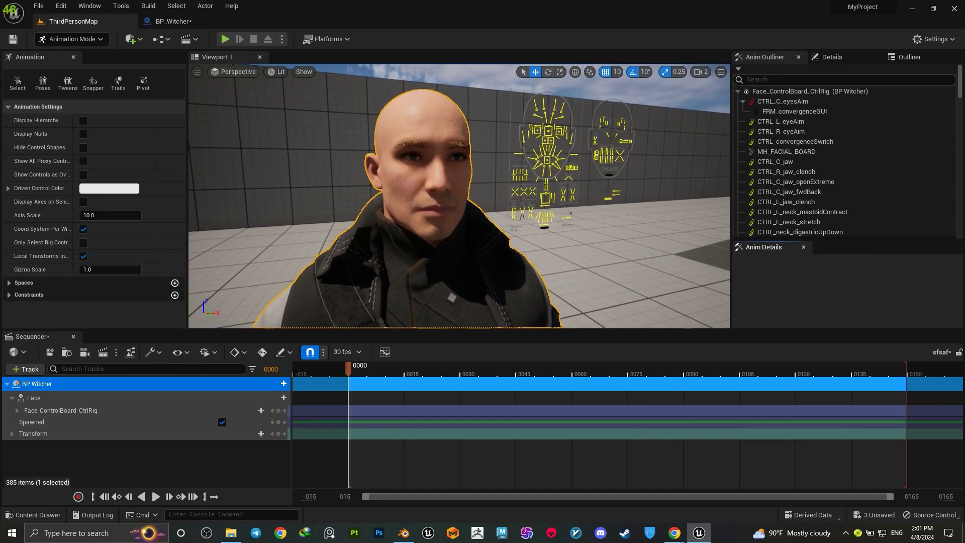
{"action": "left_click", "coordinate": [544, 151]}
{"action": "left_click", "coordinate": [547, 160]}
{"action": "left_click_drag", "start_coordinate": [602, 161], "coordinate": [554, 163], "text": "alt"}
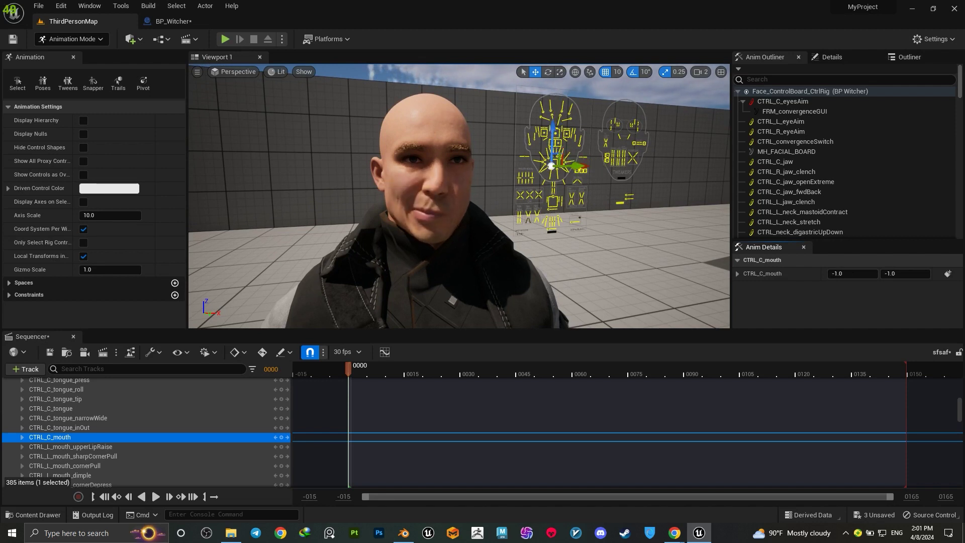
Step: Select the CTRL_R_mouth_stretch control on the face control board
{"action": "left_click", "coordinate": [557, 174]}
{"action": "left_click", "coordinate": [552, 167]}
{"action": "left_click", "coordinate": [548, 167]}
{"action": "scroll", "coordinate": [548, 168], "scroll_direction": "down", "scroll_amount": 1}
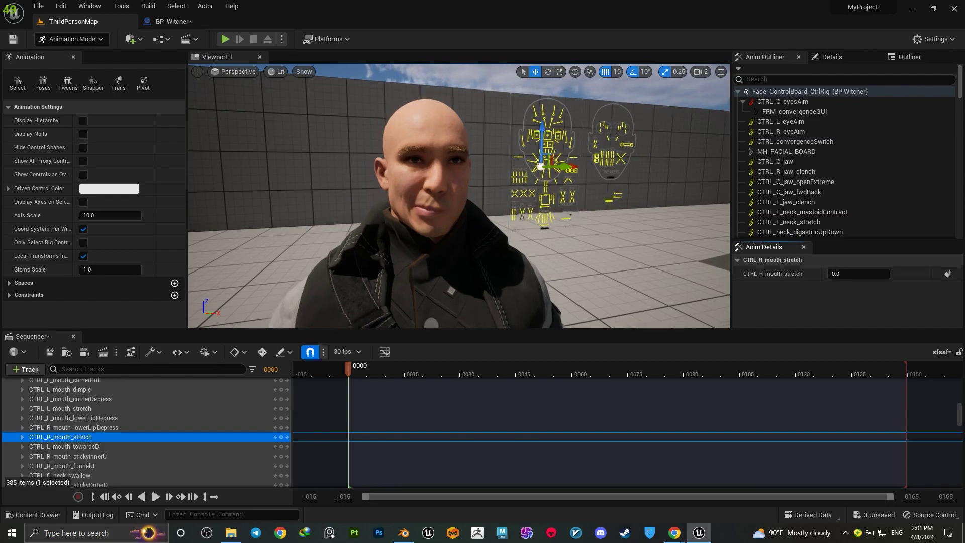